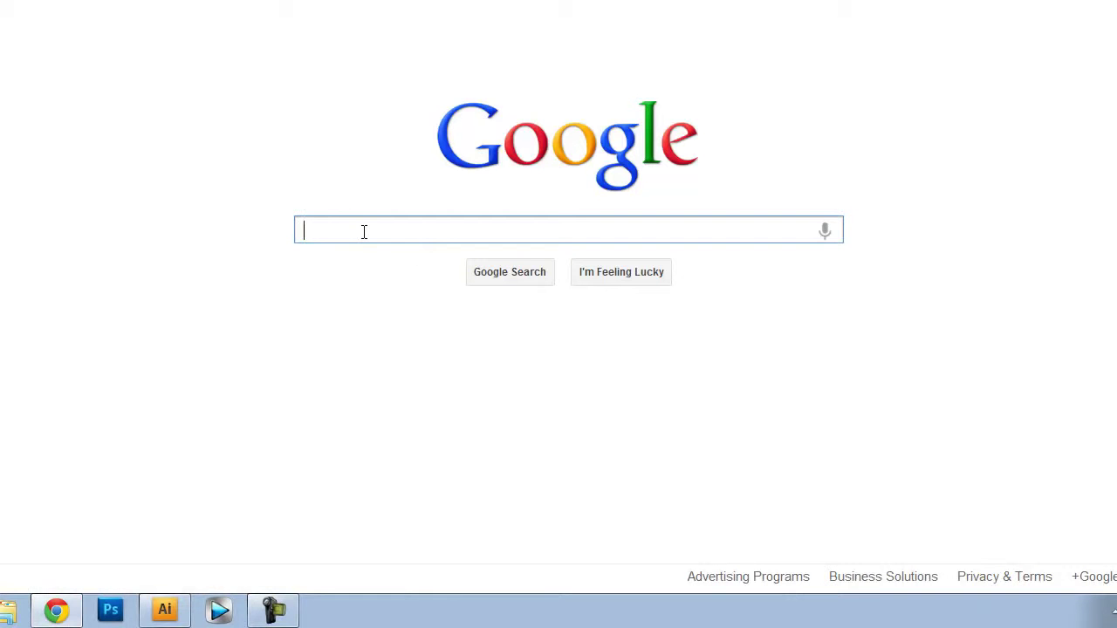
Step: Search Google for "my life as a teenage robot"
{"action": "type", "text": "d"}
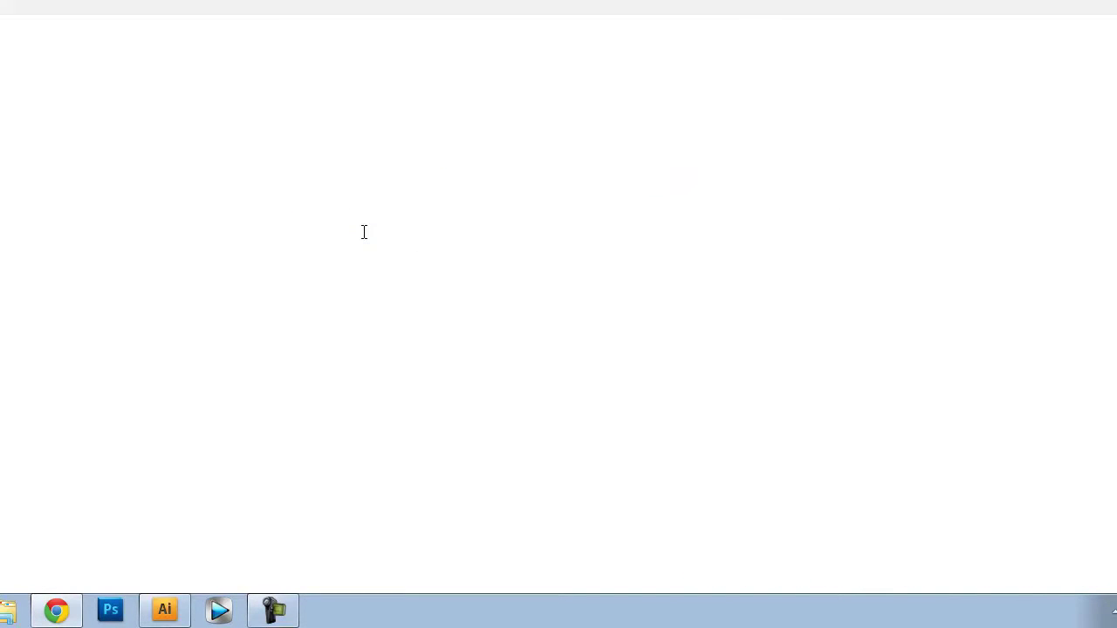
{"action": "type", "text": "my "}
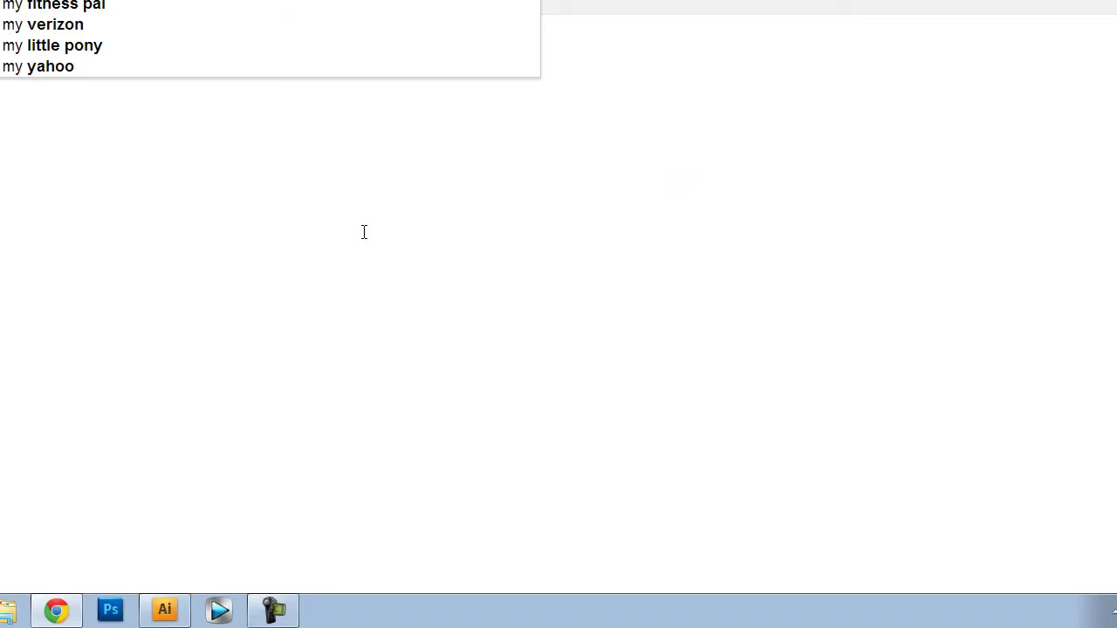
{"action": "type", "text": " life as"}
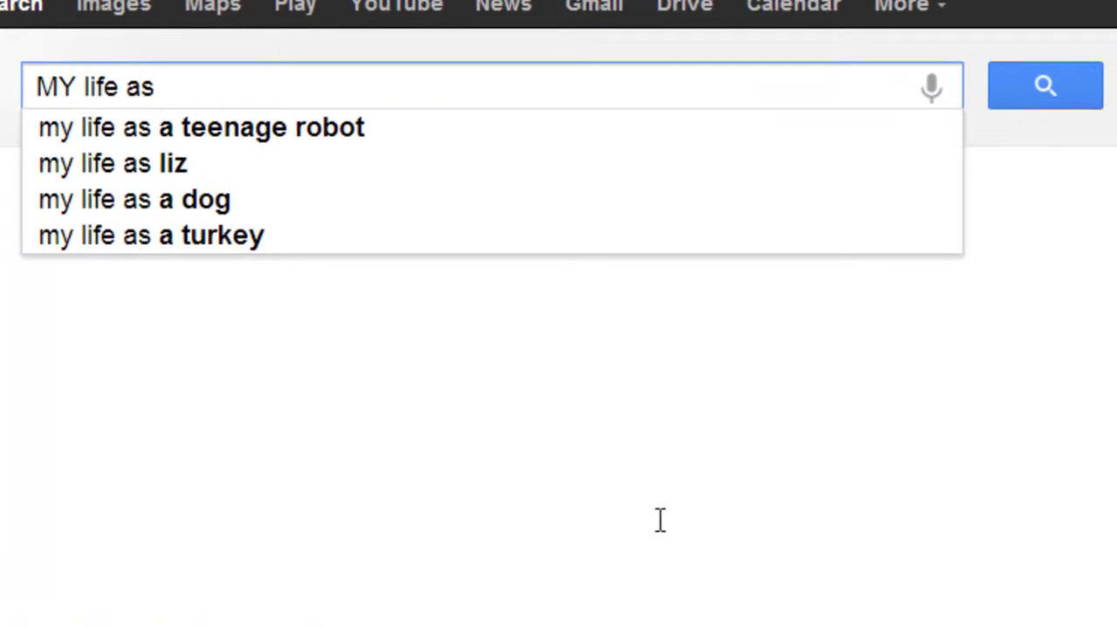
{"action": "key", "text": "Down"}
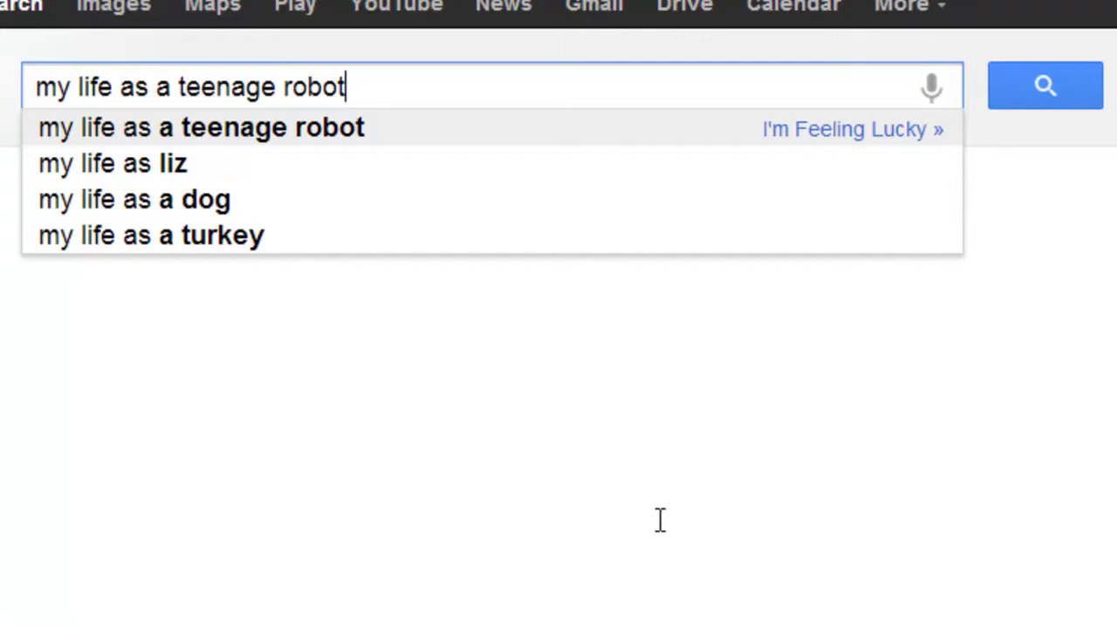
{"action": "left_click", "coordinate": [1043, 91]}
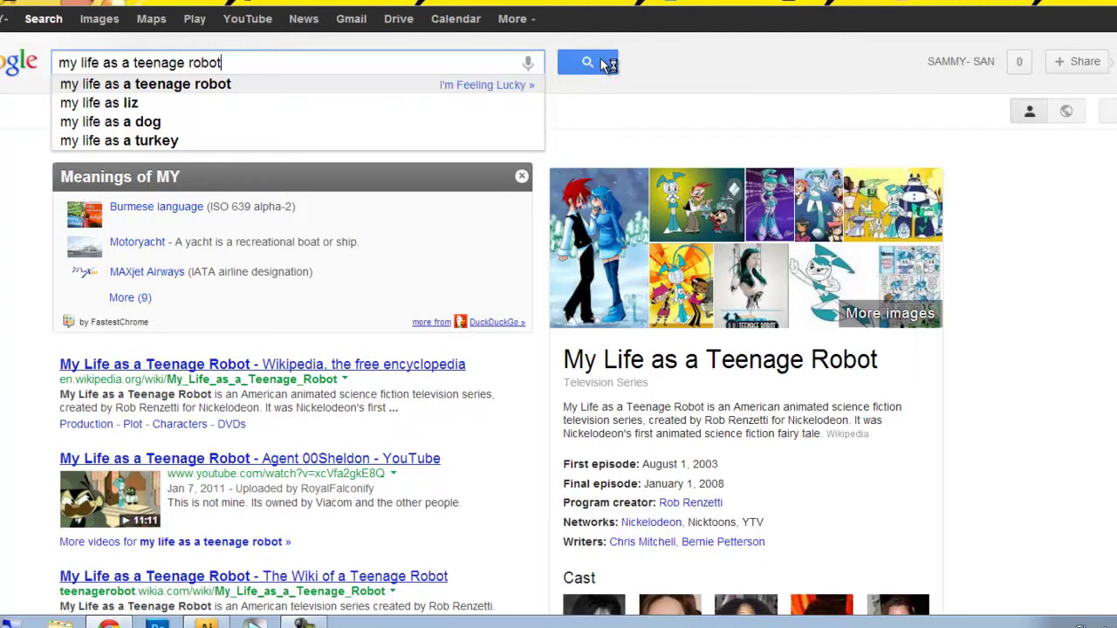
{"action": "left_click", "coordinate": [595, 64]}
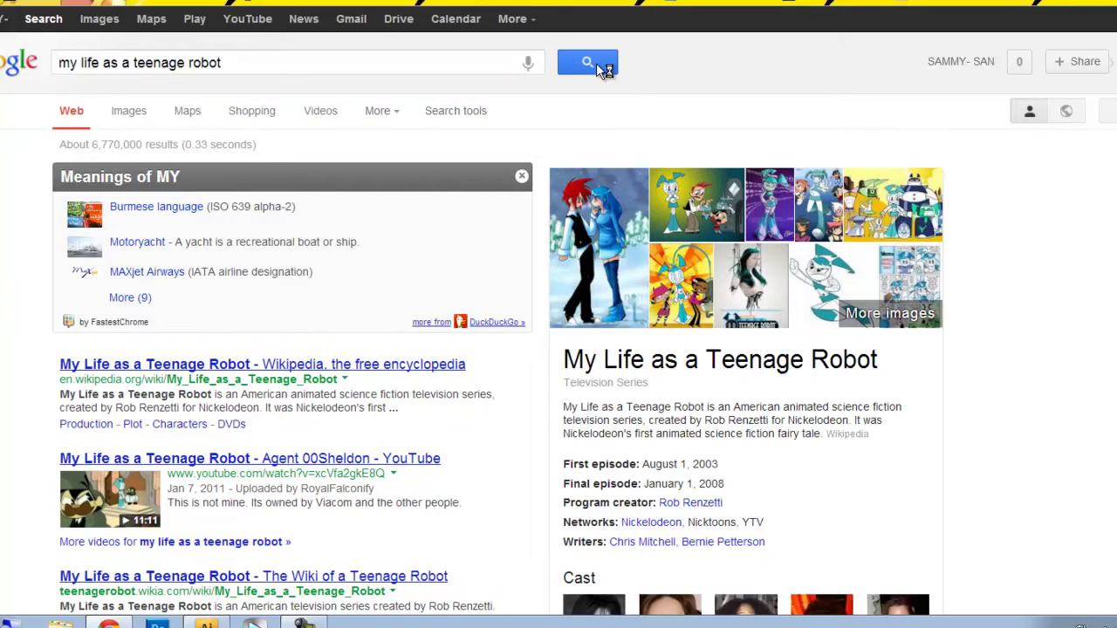
Step: Switch to the image results and open the original of the leaping XJ9 robot picture on a white background
{"action": "scroll", "coordinate": [596, 63], "scroll_direction": "down", "scroll_amount": 1}
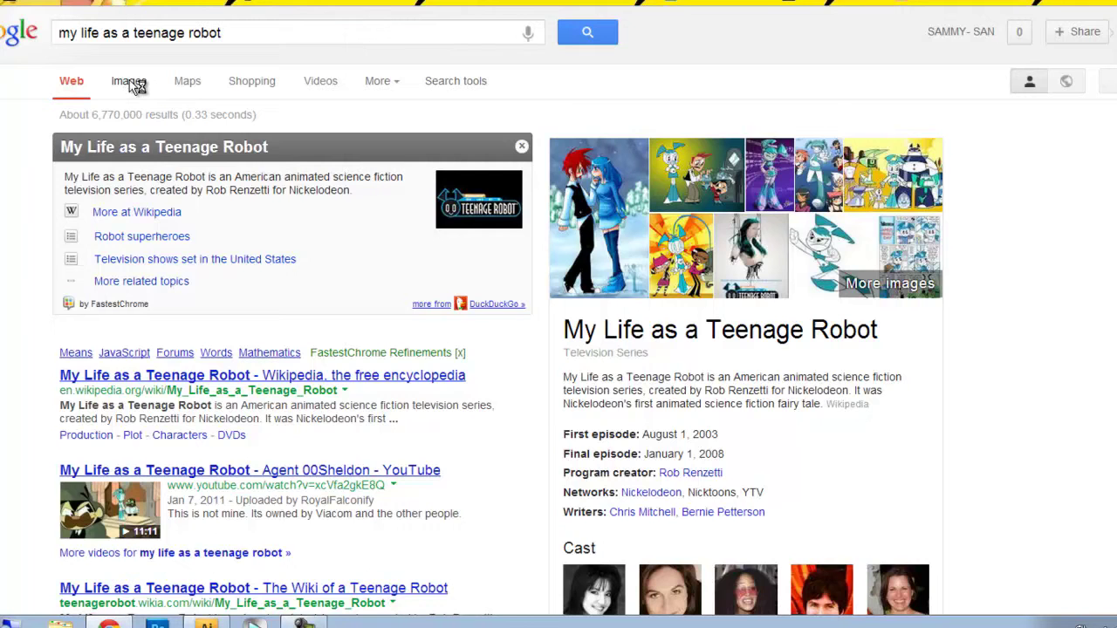
{"action": "left_click", "coordinate": [132, 83]}
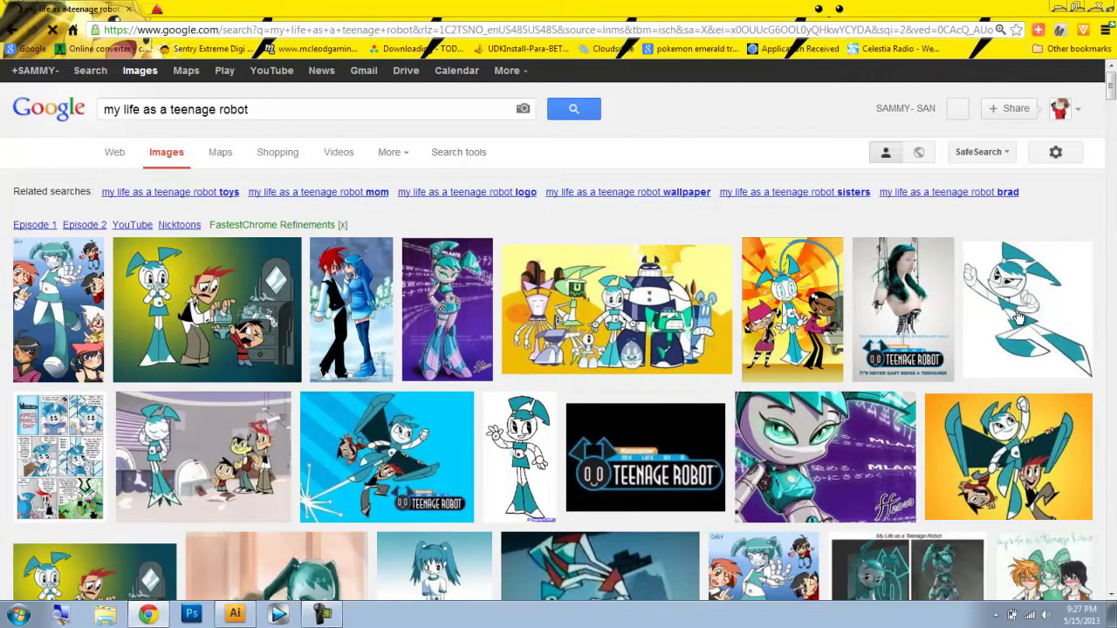
{"action": "left_click", "coordinate": [1018, 316]}
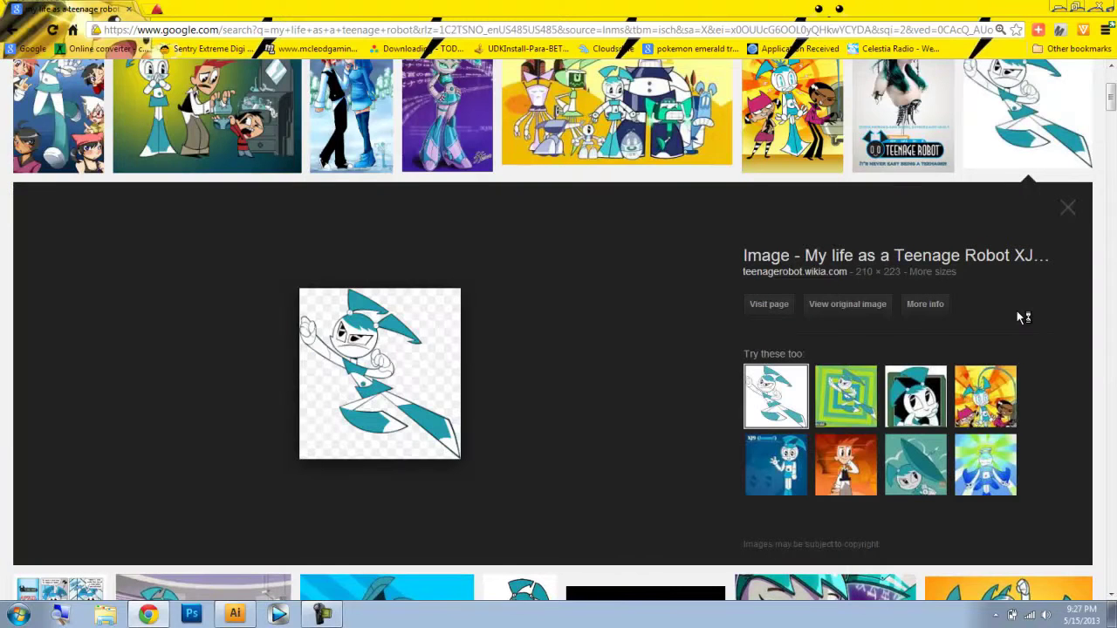
{"action": "left_click", "coordinate": [854, 311]}
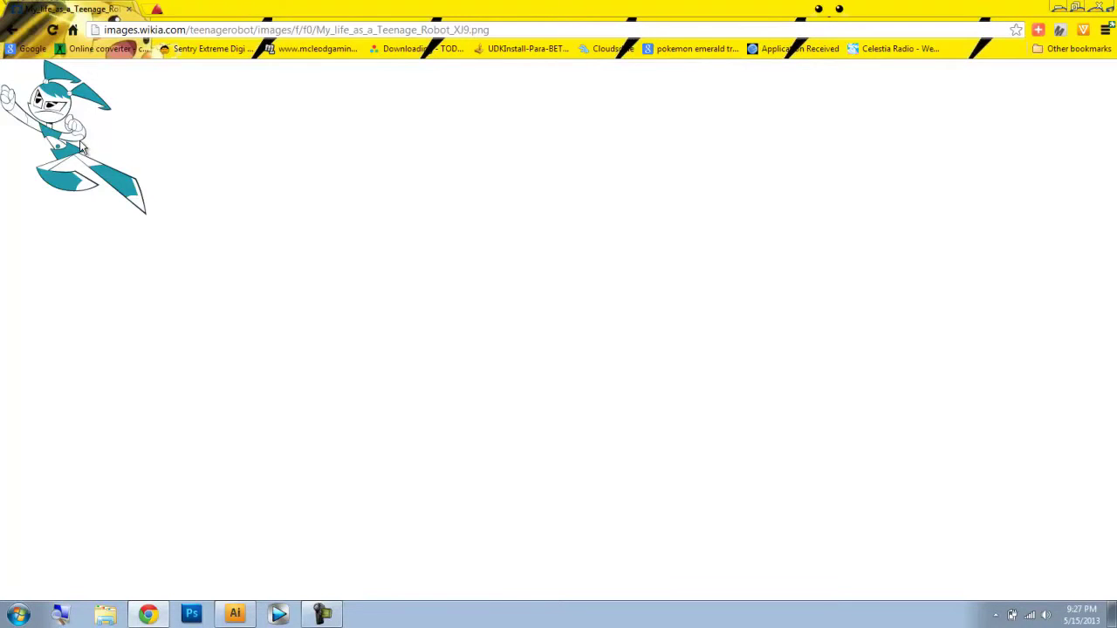
Step: Save the robot picture to the Downloads folder as the PNG image My_life_as_a_Teenage_Robot_XJ9
{"action": "right_click", "coordinate": [80, 149]}
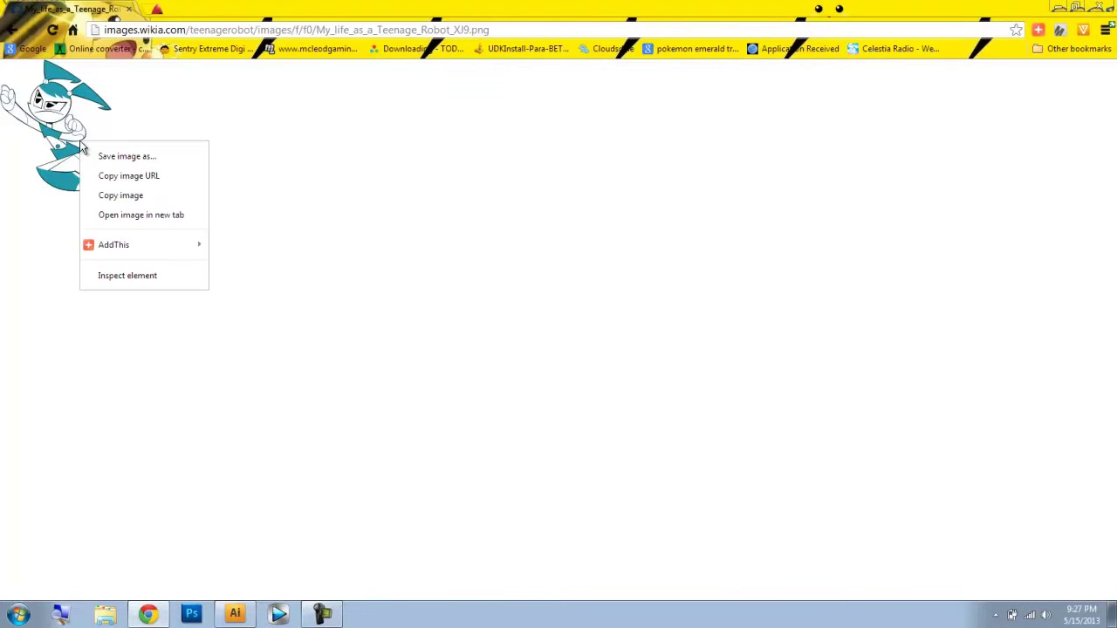
{"action": "left_click", "coordinate": [122, 159]}
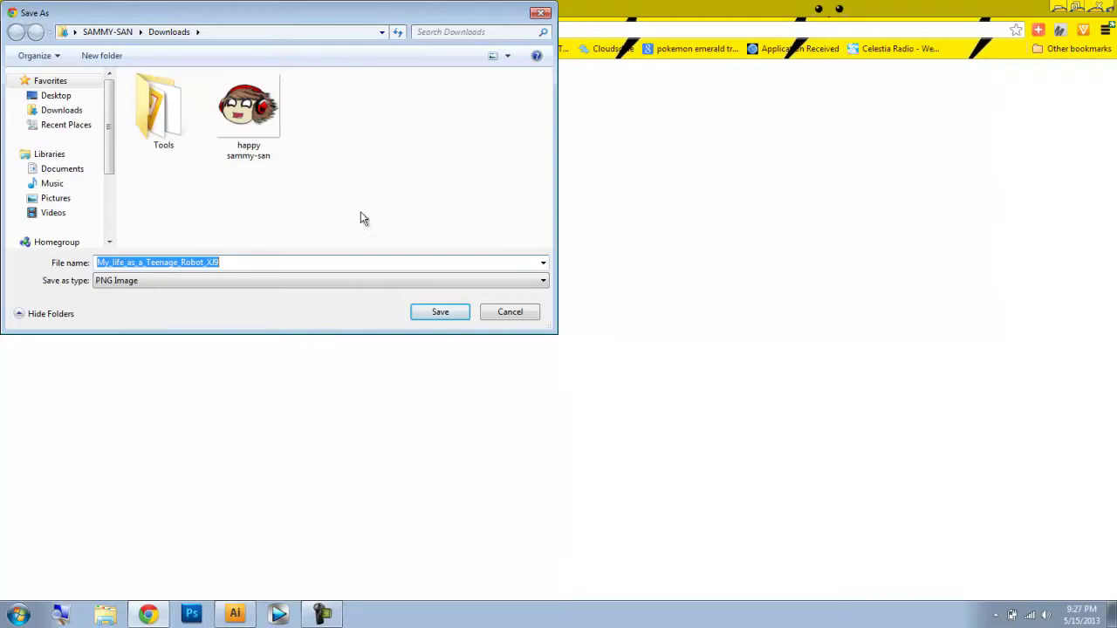
{"action": "left_click", "coordinate": [439, 313]}
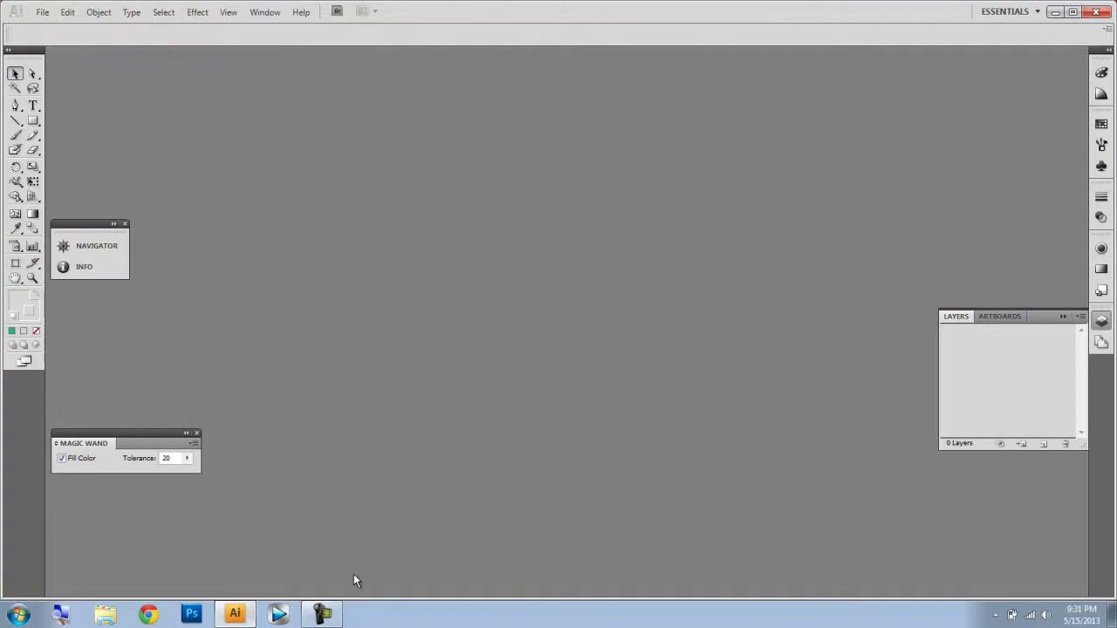
Step: Open the Downloads folder and preview the My_life_as_a_Teenage_Robot_XJ9 image, then close the preview
{"action": "left_click", "coordinate": [105, 615]}
{"action": "left_click", "coordinate": [614, 268]}
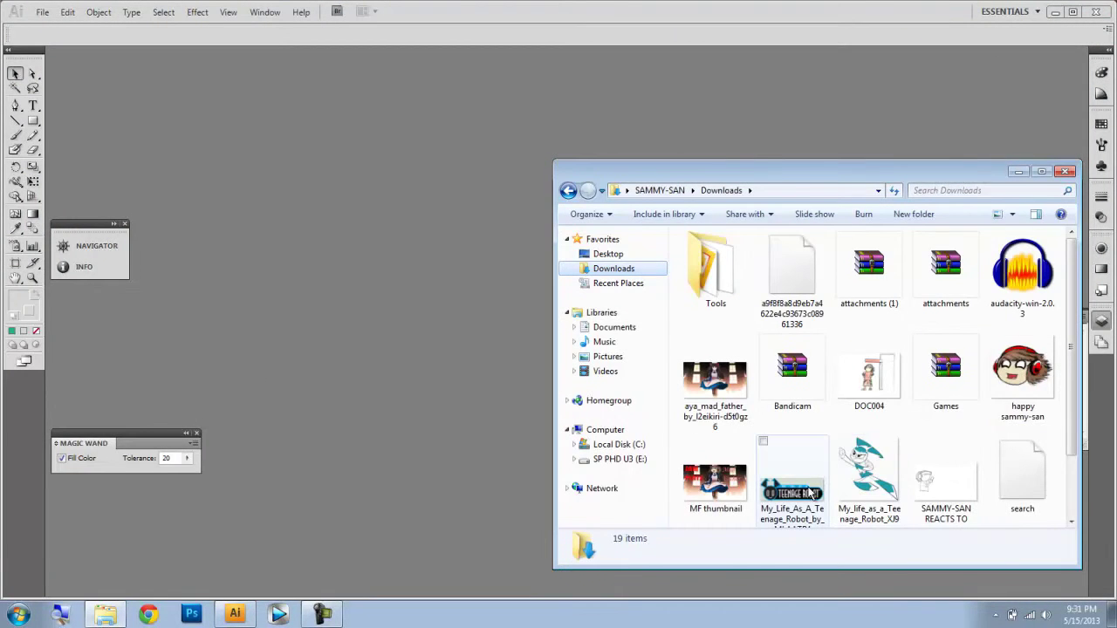
{"action": "left_click", "coordinate": [865, 475]}
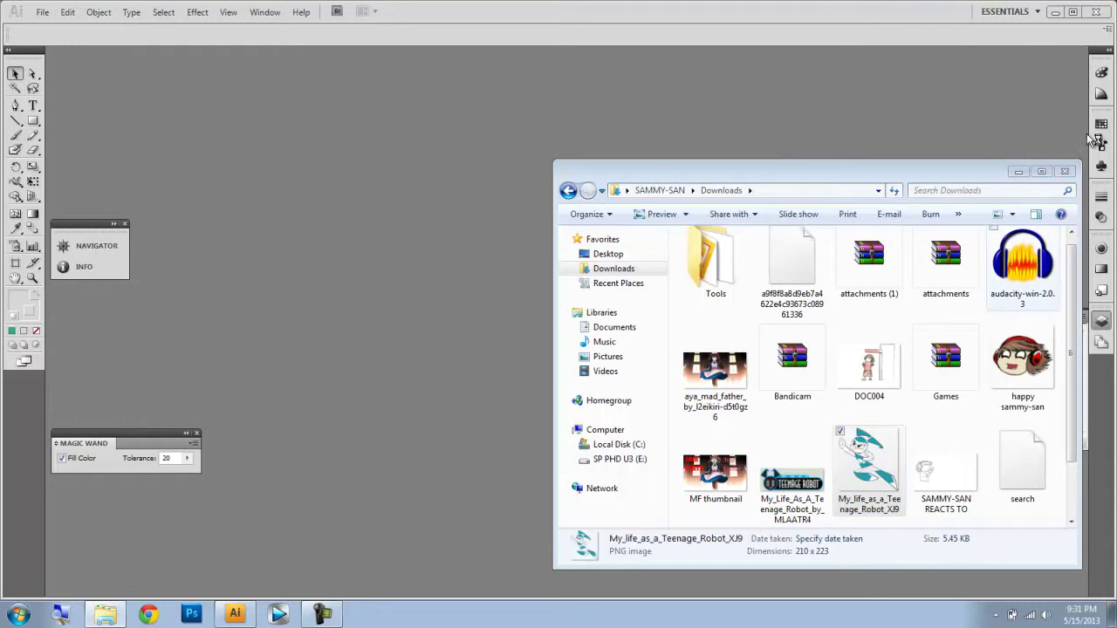
{"action": "double_click", "coordinate": [873, 462]}
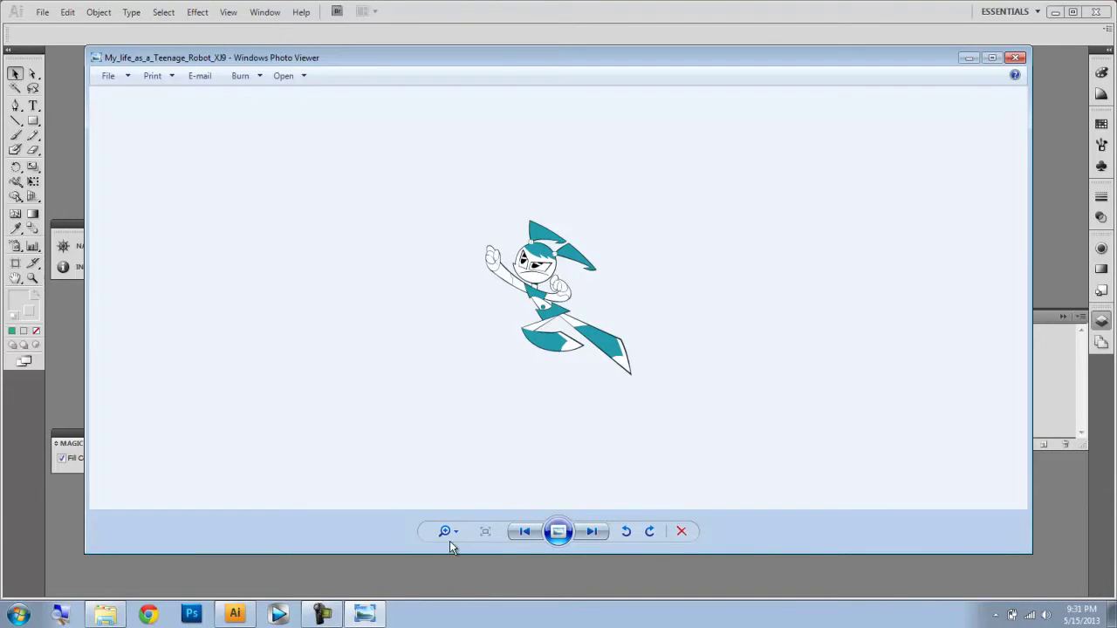
{"action": "left_click", "coordinate": [1016, 58]}
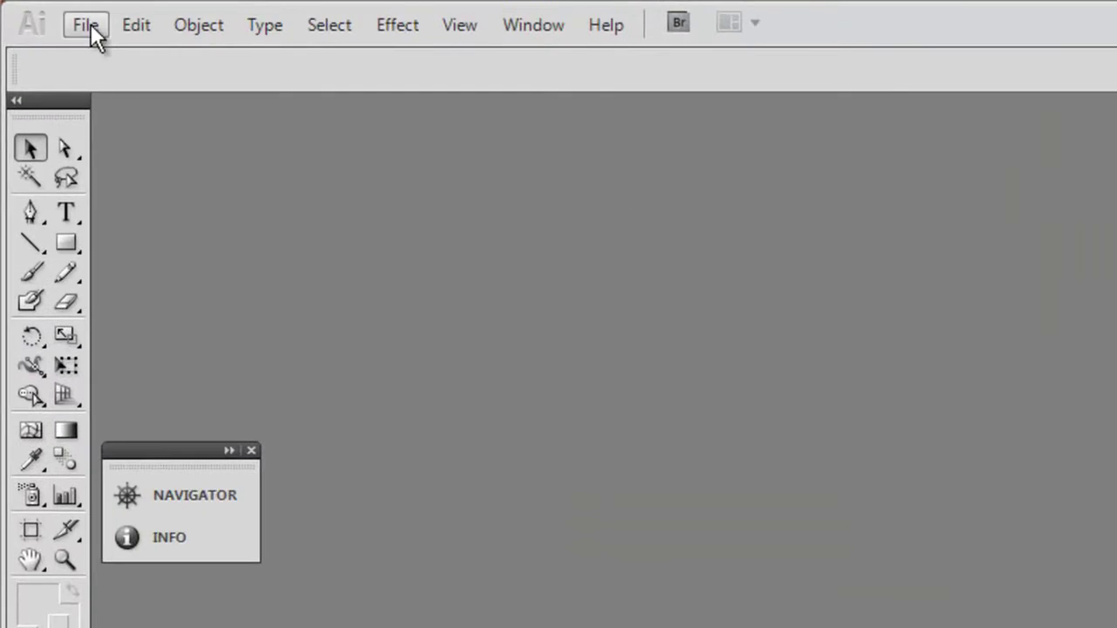
Step: Create a new Illustrator document with one 1024 x 768 pt artboard in landscape orientation
{"action": "left_click", "coordinate": [42, 11]}
{"action": "left_click", "coordinate": [162, 119]}
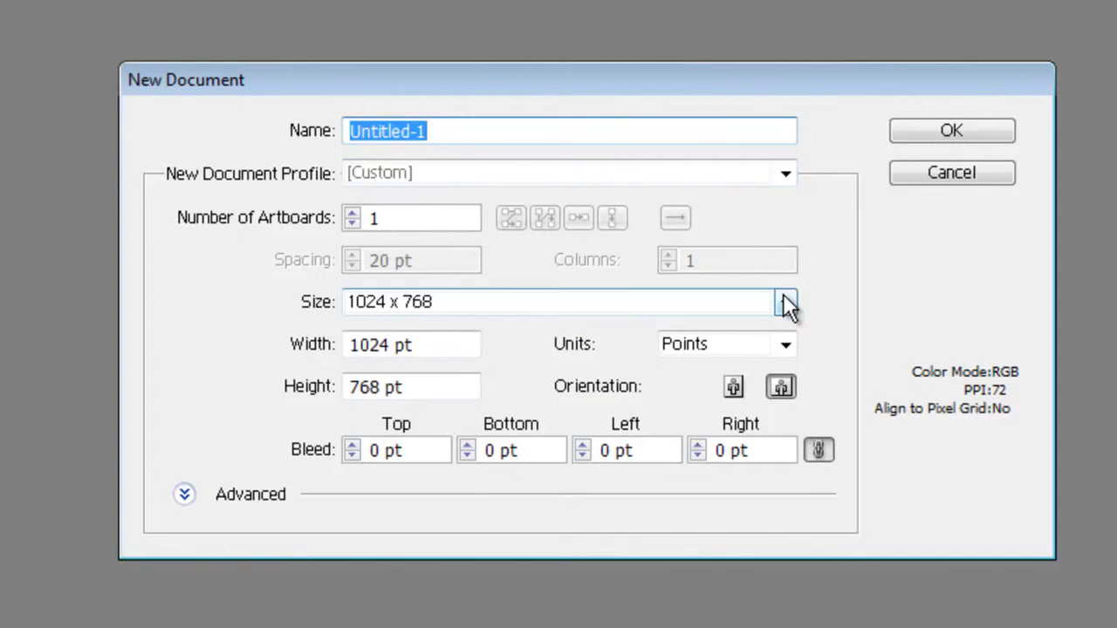
{"action": "left_click", "coordinate": [945, 131]}
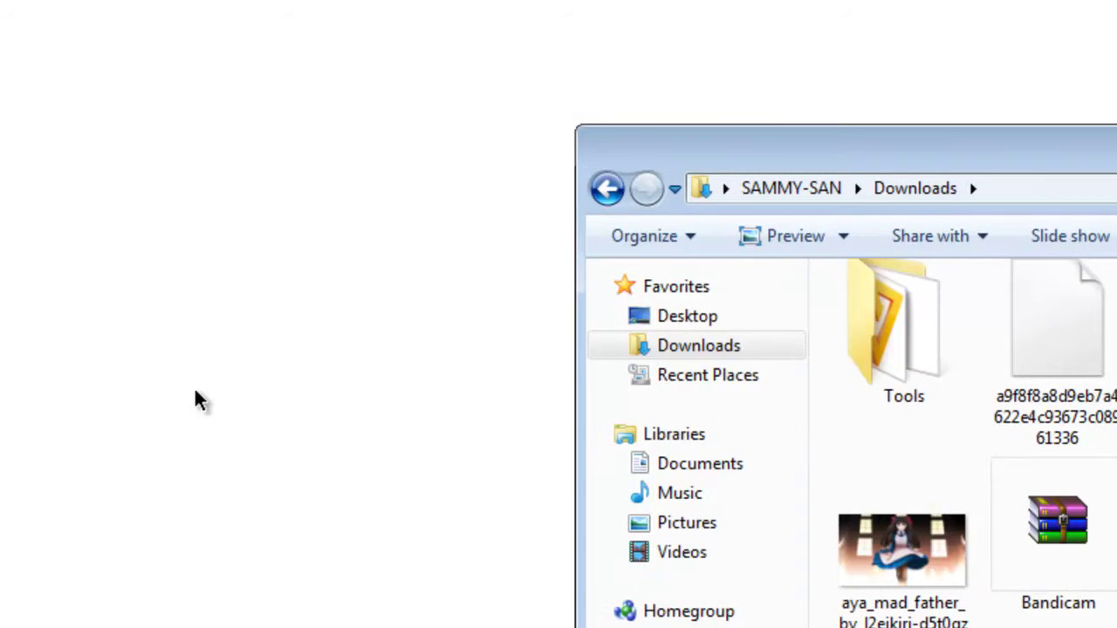
Step: Place the XJ9 picture and the Teenage Robot logo from Downloads on the artboard, with the logo in its upper-left corner
{"action": "left_click_drag", "start_coordinate": [195, 391], "coordinate": [288, 436]}
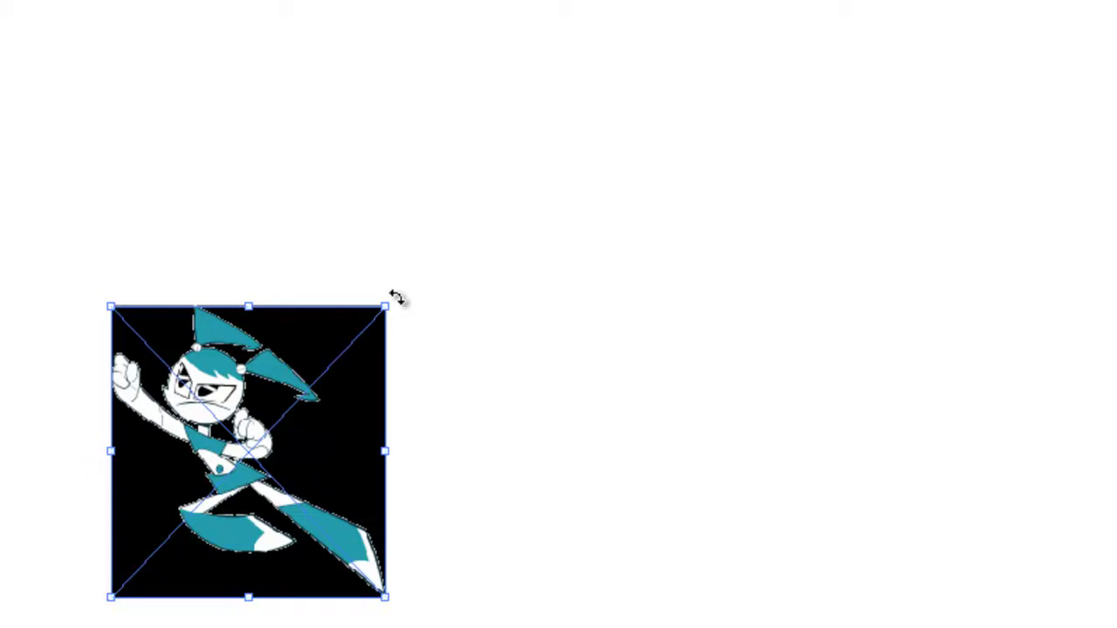
{"action": "left_click", "coordinate": [511, 428]}
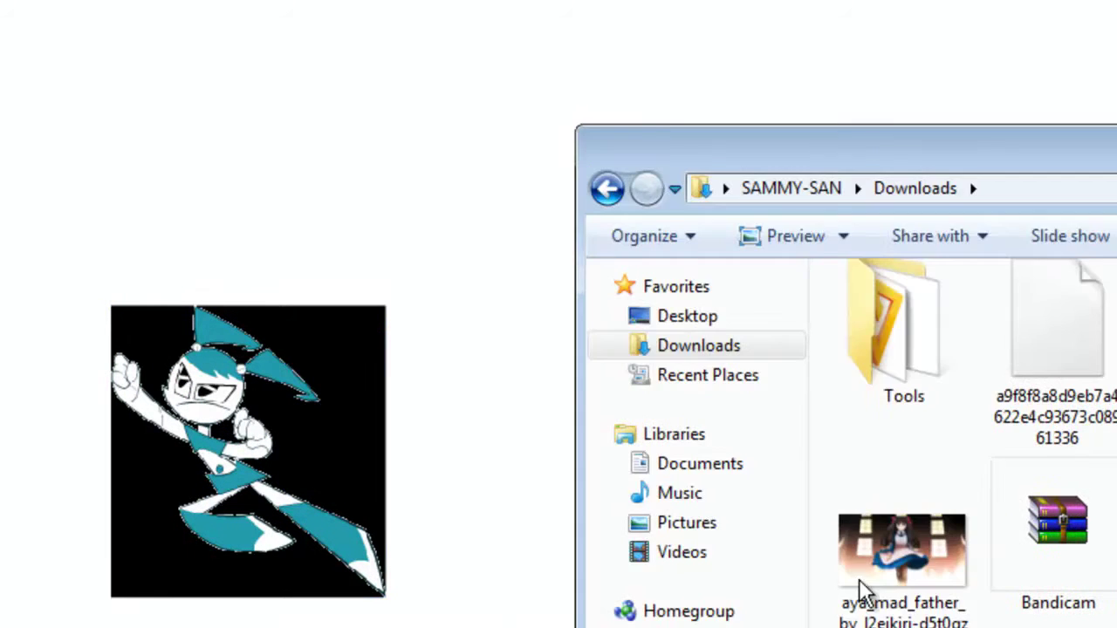
{"action": "left_click_drag", "start_coordinate": [860, 591], "coordinate": [274, 130]}
{"action": "left_click_drag", "start_coordinate": [620, 91], "coordinate": [119, 1]}
{"action": "left_click", "coordinate": [873, 427]}
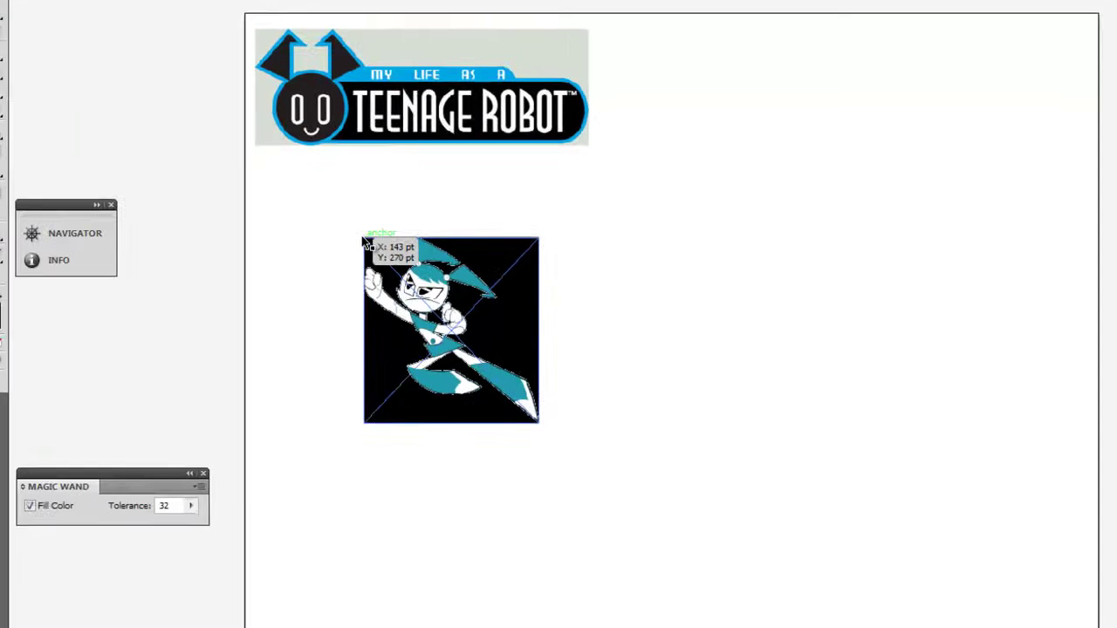
Step: Enlarge the XJ9 picture and align it along the artboard's left edge below the logo
{"action": "left_click_drag", "start_coordinate": [117, 308], "coordinate": [40, 248]}
{"action": "left_click_drag", "start_coordinate": [344, 200], "coordinate": [281, 145]}
{"action": "left_click_drag", "start_coordinate": [431, 285], "coordinate": [461, 473]}
{"action": "left_click_drag", "start_coordinate": [321, 342], "coordinate": [264, 242]}
{"action": "left_click_drag", "start_coordinate": [433, 332], "coordinate": [444, 282]}
{"action": "left_click", "coordinate": [622, 336]}
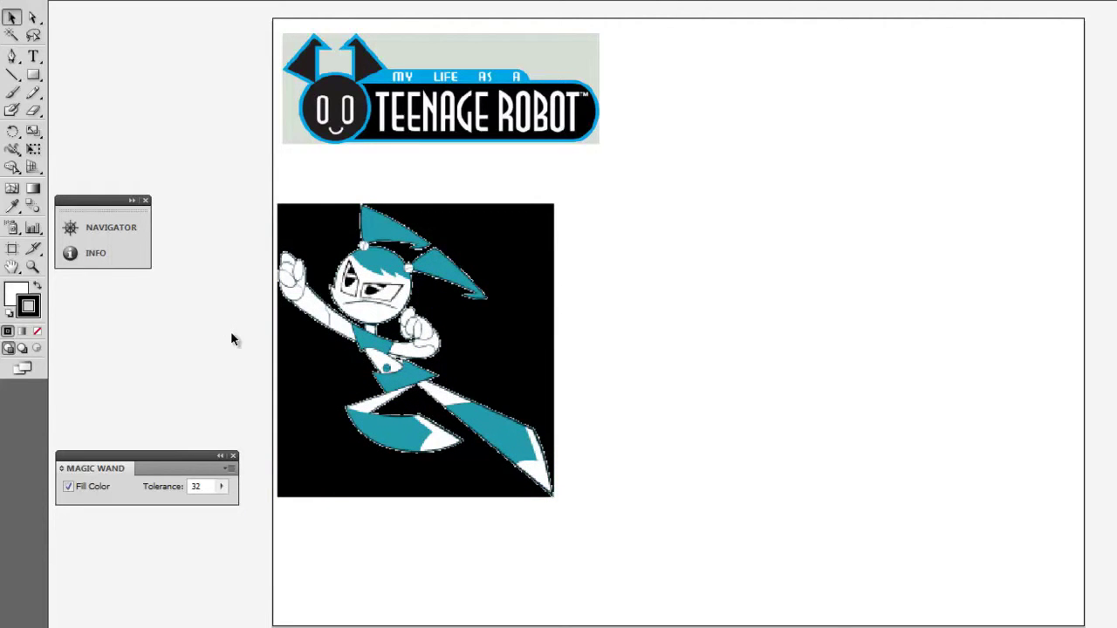
Step: Draw a circle for the head with the Ellipse tool in the artboard's empty right half and delete the surplus ellipse
{"action": "left_click_drag", "start_coordinate": [33, 74], "coordinate": [100, 114]}
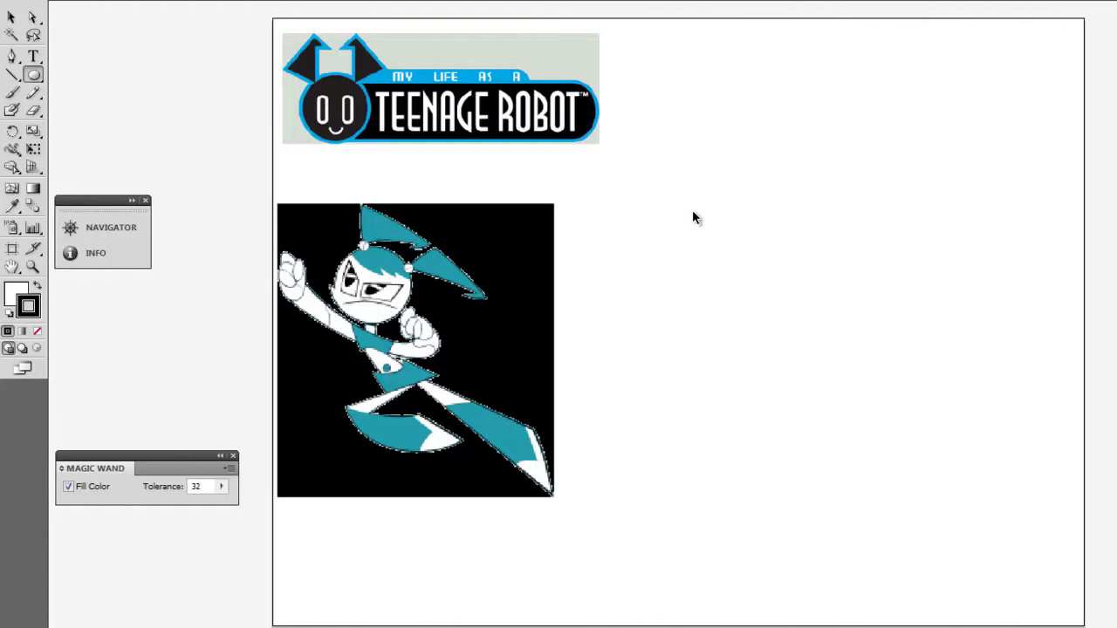
{"action": "left_click_drag", "start_coordinate": [686, 233], "coordinate": [812, 405]}
{"action": "left_click_drag", "start_coordinate": [679, 237], "coordinate": [765, 250]}
{"action": "key", "text": "ctrl+z"}
{"action": "mouse_move", "coordinate": [674, 228]}
{"action": "left_mouse_down"}
{"action": "mouse_move", "coordinate": [783, 247]}
{"action": "mouse_move", "coordinate": [811, 332]}
{"action": "left_mouse_up"}
{"action": "mouse_move", "coordinate": [792, 329]}
{"action": "left_mouse_down"}
{"action": "mouse_move", "coordinate": [823, 369]}
{"action": "mouse_move", "coordinate": [946, 427]}
{"action": "left_mouse_up"}
{"action": "key", "text": "v"}
{"action": "left_click", "coordinate": [719, 230]}
{"action": "key", "text": "Delete"}
Step: Reshape the left side of the head circle into a small outward-pointing cheek
{"action": "key", "text": "p"}
{"action": "left_click", "coordinate": [792, 422]}
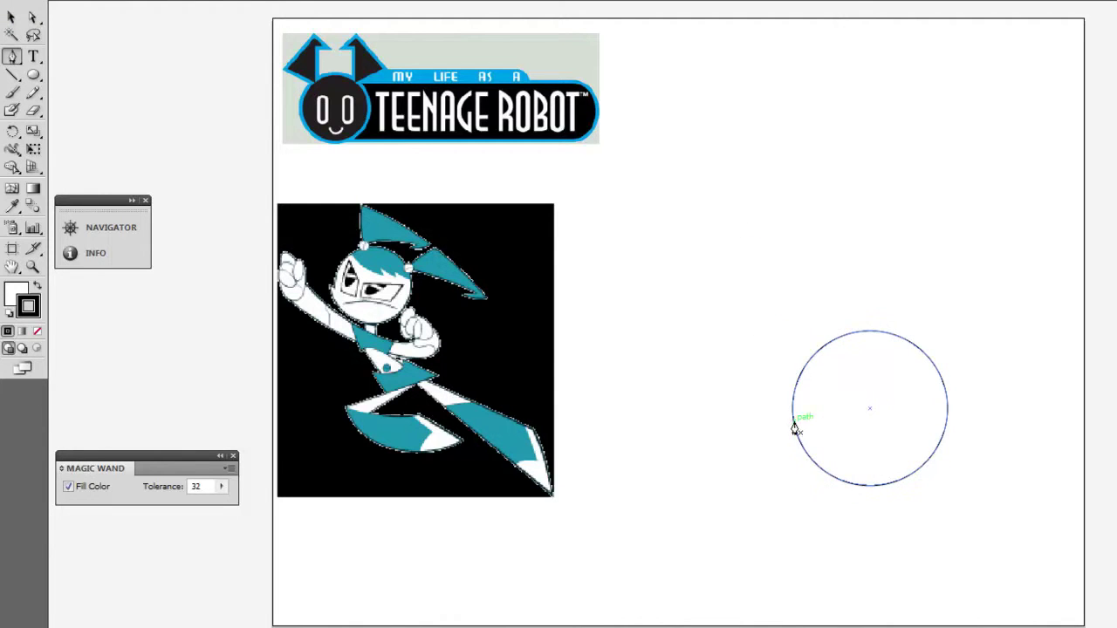
{"action": "key", "text": "a"}
{"action": "left_click", "coordinate": [795, 429]}
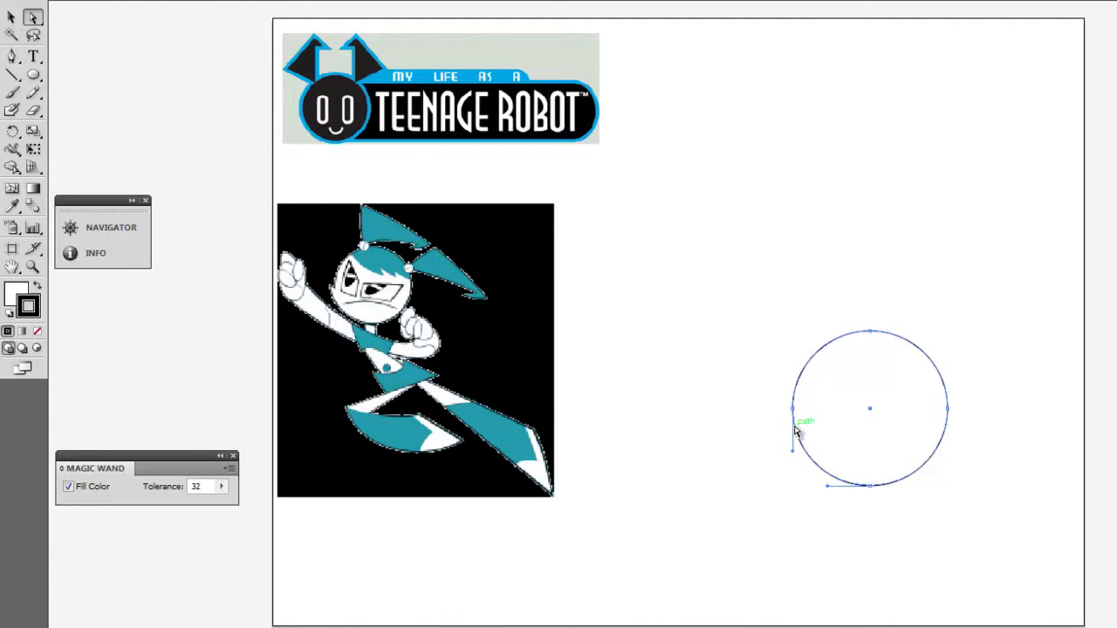
{"action": "key", "text": "p"}
{"action": "key", "text": "a"}
{"action": "mouse_move", "coordinate": [795, 429]}
{"action": "left_mouse_down"}
{"action": "mouse_move", "coordinate": [774, 428]}
{"action": "mouse_move", "coordinate": [778, 418]}
{"action": "left_mouse_up"}
{"action": "left_click", "coordinate": [417, 237]}
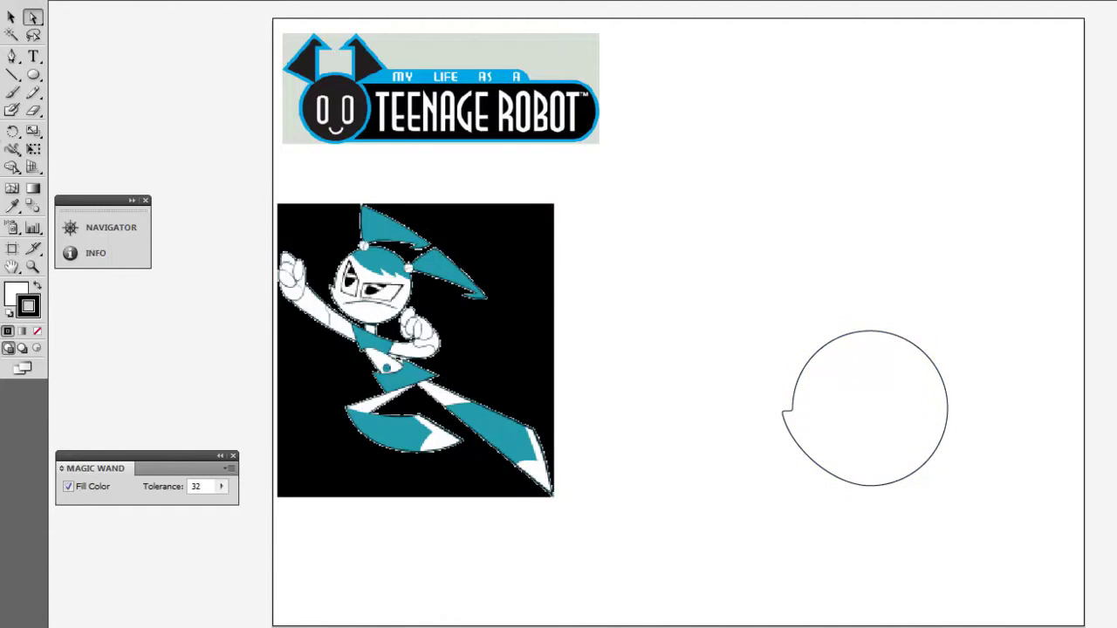
Step: Draw a tiny circle for a pigtail joint just above the head's upper-left edge
{"action": "left_click", "coordinate": [33, 75]}
{"action": "left_click_drag", "start_coordinate": [816, 321], "coordinate": [828, 334]}
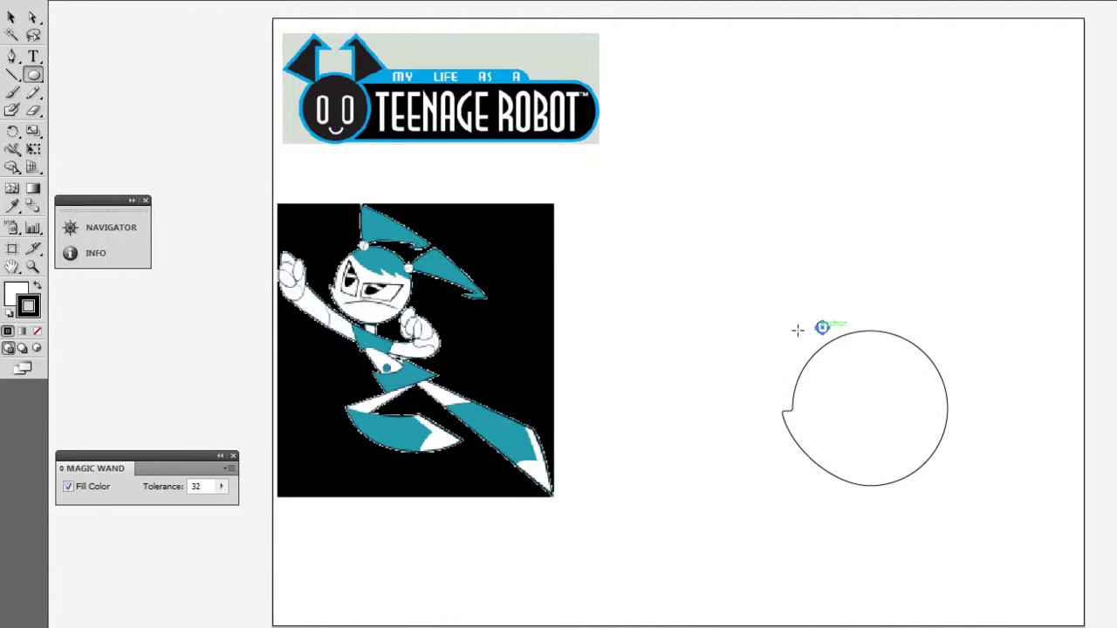
{"action": "key", "text": "c"}
{"action": "key", "text": "ctrl+c"}
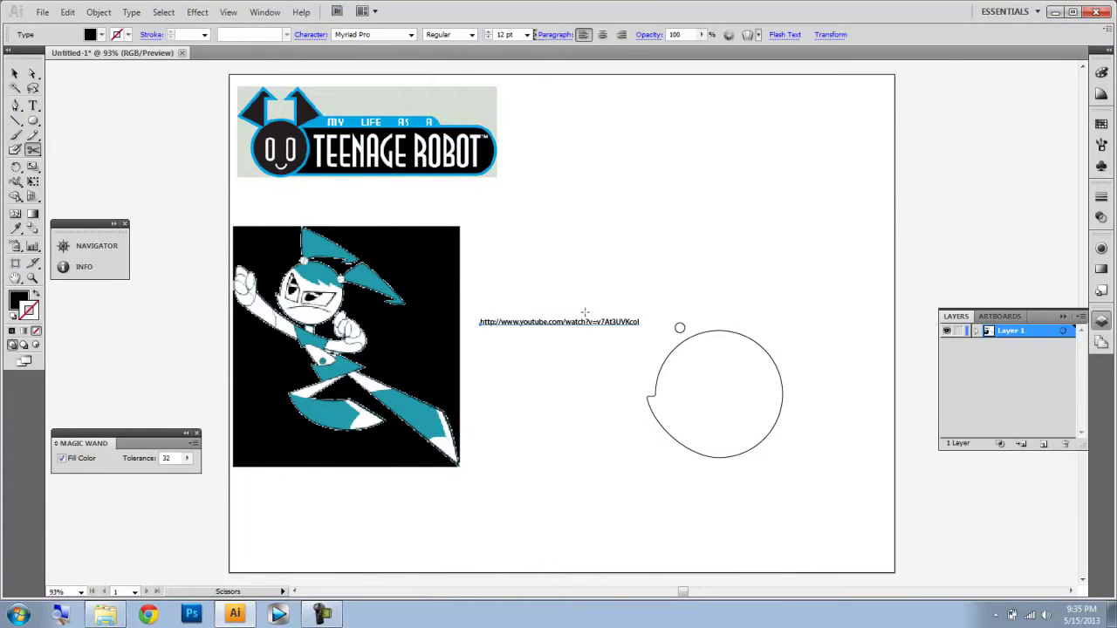
{"action": "key", "text": "ctrl+z"}
Step: Duplicate the tiny circle and set the two joints on the head outline's upper-left and upper-right edges
{"action": "key", "text": "v"}
{"action": "key", "text": "ctrl+c"}
{"action": "key", "text": "ctrl+v"}
{"action": "left_click_drag", "start_coordinate": [561, 322], "coordinate": [763, 346]}
{"action": "left_click_drag", "start_coordinate": [680, 328], "coordinate": [685, 343]}
{"action": "left_click_drag", "start_coordinate": [765, 349], "coordinate": [760, 345]}
{"action": "left_click", "coordinate": [713, 383]}
Step: Draw the first pigtail with the Pen tool as a curved, notched shape starting and closing at the left joint
{"action": "left_click_drag", "start_coordinate": [684, 342], "coordinate": [671, 299]}
{"action": "left_click", "coordinate": [650, 332]}
{"action": "left_click", "coordinate": [635, 332]}
{"action": "key", "text": "p"}
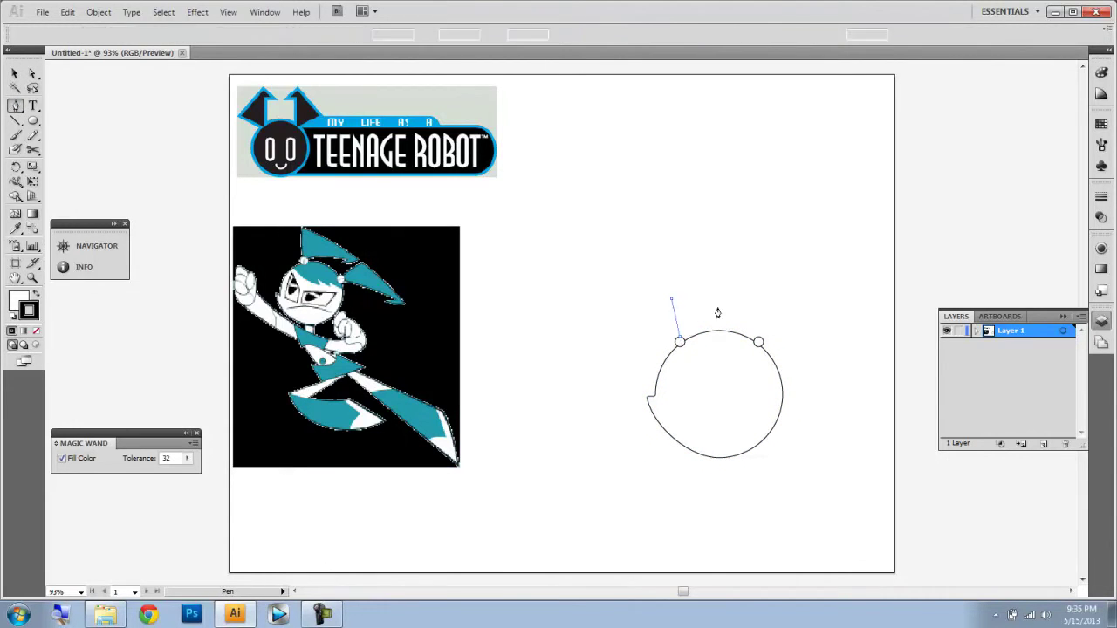
{"action": "left_click_drag", "start_coordinate": [746, 302], "coordinate": [735, 322]}
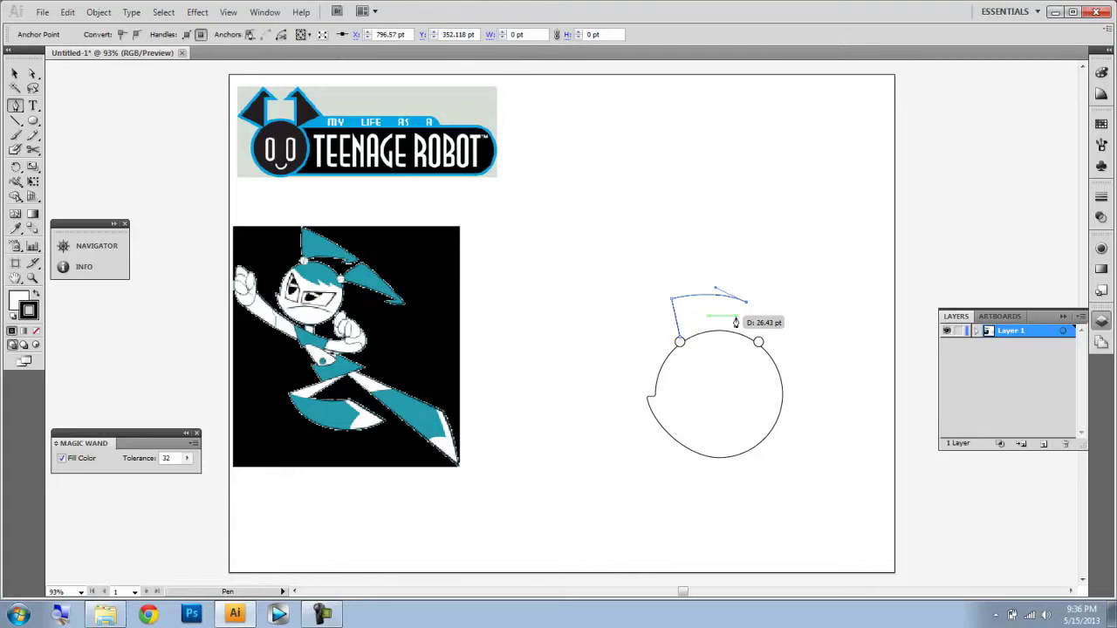
{"action": "left_click_drag", "start_coordinate": [735, 322], "coordinate": [711, 316]}
{"action": "left_click", "coordinate": [680, 339]}
{"action": "key", "text": "ctrl+z"}
{"action": "left_click", "coordinate": [679, 340]}
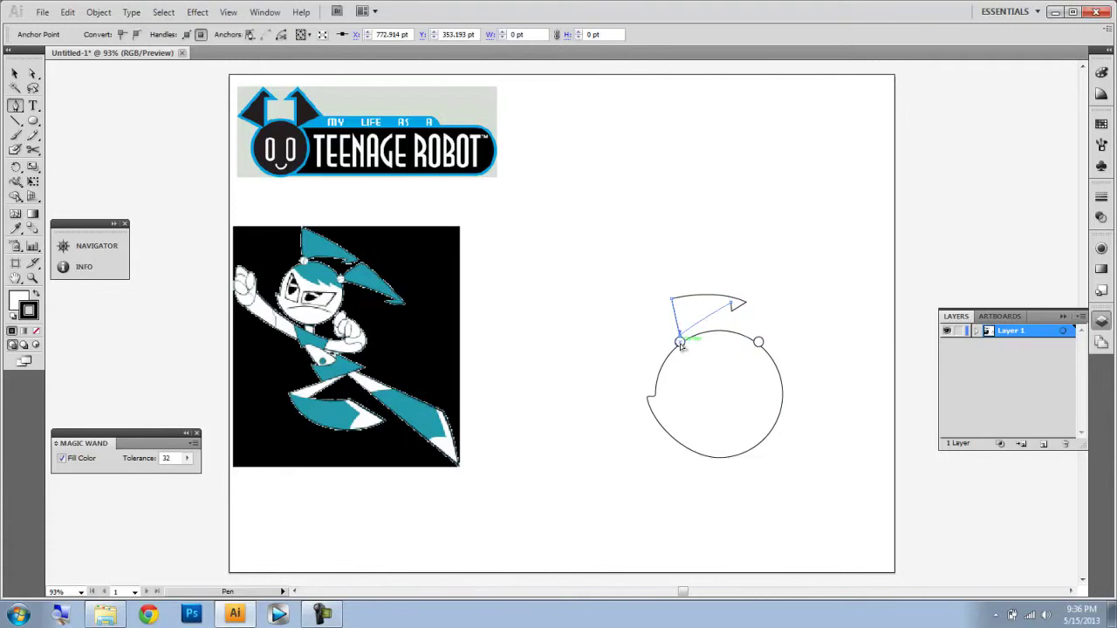
Step: Copy the finished pigtail and place the duplicate on the right joint
{"action": "left_click", "coordinate": [15, 73]}
{"action": "left_click", "coordinate": [720, 307]}
{"action": "key", "text": "ctrl+c"}
{"action": "key", "text": "ctrl+v"}
{"action": "left_click_drag", "start_coordinate": [529, 335], "coordinate": [759, 332]}
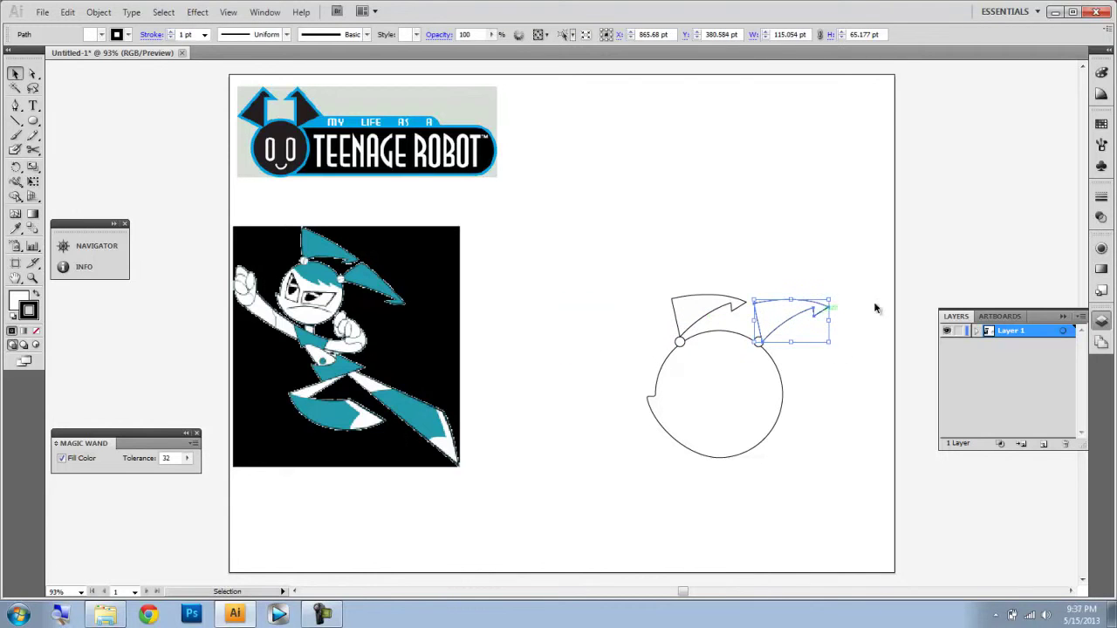
{"action": "left_click", "coordinate": [806, 372]}
Step: Nudge the right pigtail and rotate it slightly clockwise so its base meets the right joint
{"action": "left_click", "coordinate": [772, 316]}
{"action": "key", "text": "Up"}
{"action": "key", "text": "Up"}
{"action": "key", "text": "Up"}
{"action": "key", "text": "Up"}
{"action": "key", "text": "Up"}
{"action": "key", "text": "Up"}
{"action": "left_click_drag", "start_coordinate": [835, 342], "coordinate": [801, 324]}
{"action": "left_click", "coordinate": [831, 421]}
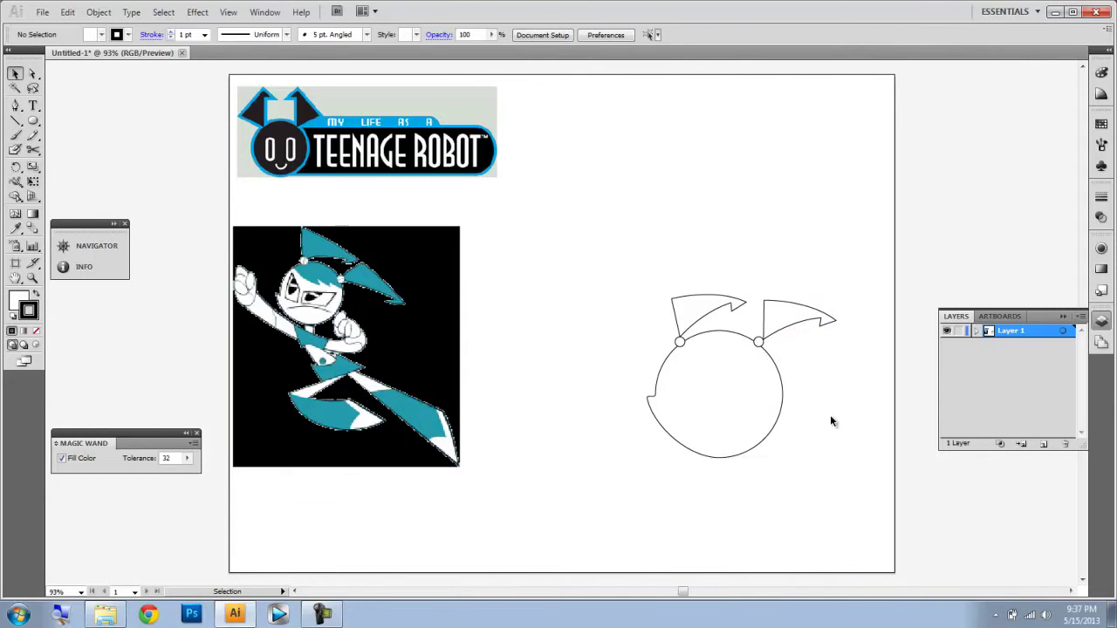
Step: Start the fringe with the Pen tool, curving from below the left joint to mid-forehead and adding the first upward notch
{"action": "left_click", "coordinate": [15, 104]}
{"action": "left_click", "coordinate": [672, 351]}
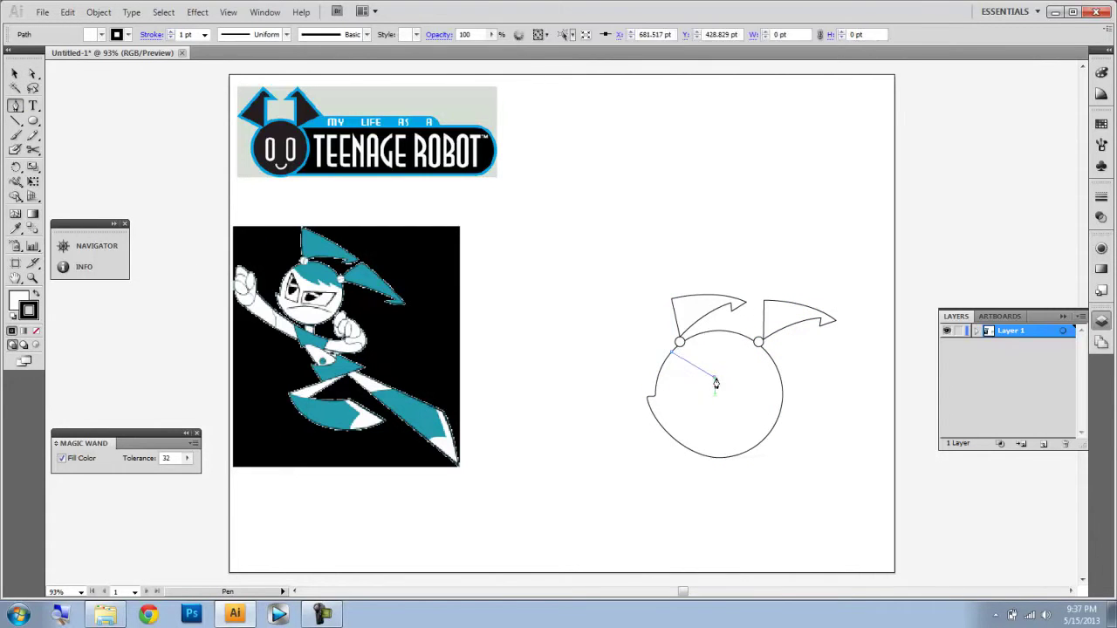
{"action": "mouse_move", "coordinate": [714, 377]}
{"action": "left_mouse_down"}
{"action": "mouse_move", "coordinate": [736, 386]}
{"action": "mouse_move", "coordinate": [724, 387]}
{"action": "left_mouse_up"}
{"action": "left_click", "coordinate": [714, 377]}
{"action": "left_click", "coordinate": [714, 366]}
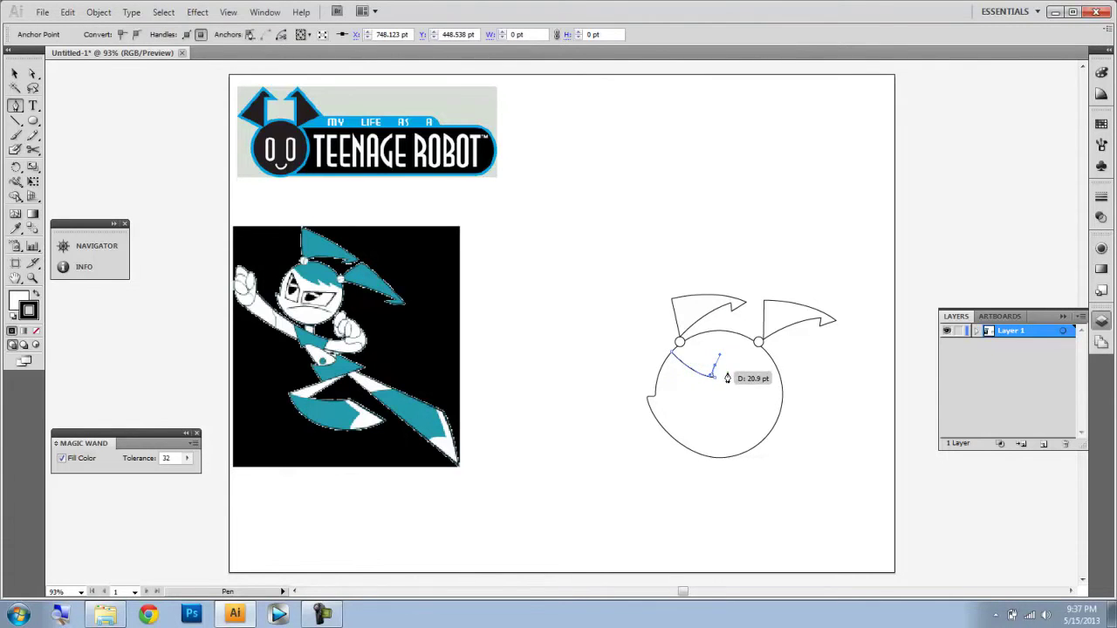
{"action": "key", "text": "ctrl+z"}
{"action": "left_click", "coordinate": [713, 364]}
Step: Add the second hair spike, extend the fringe to the head's right edge and close it with a curve along the head top
{"action": "left_click", "coordinate": [735, 378]}
{"action": "left_click", "coordinate": [734, 378]}
{"action": "left_click", "coordinate": [747, 366]}
{"action": "key", "text": "ctrl+z"}
{"action": "left_click", "coordinate": [759, 379], "text": "ctrl"}
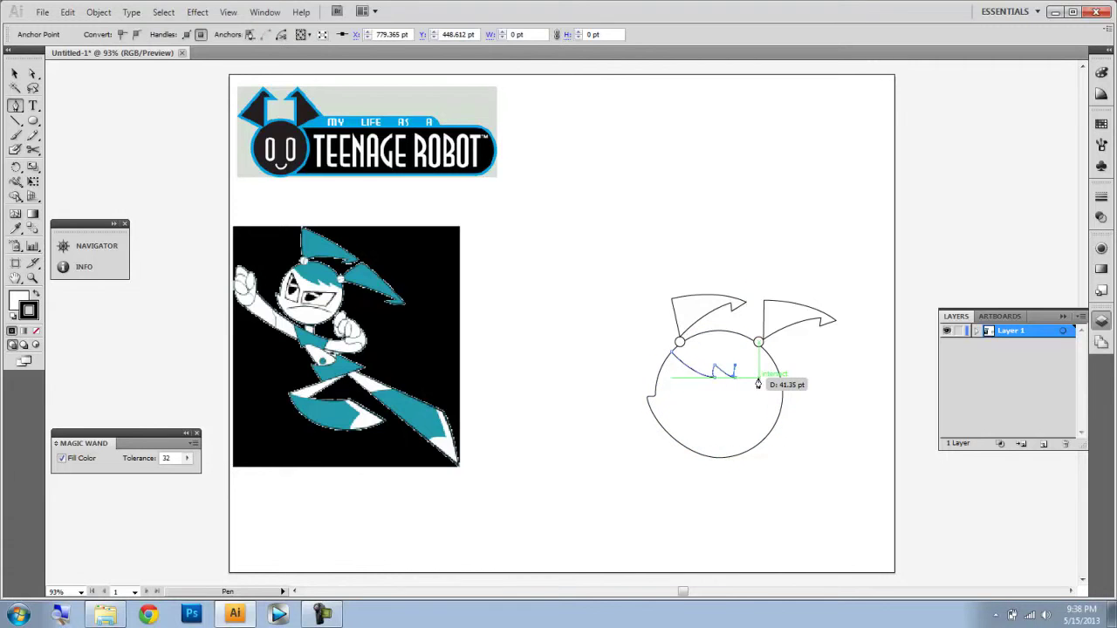
{"action": "left_click", "coordinate": [781, 377]}
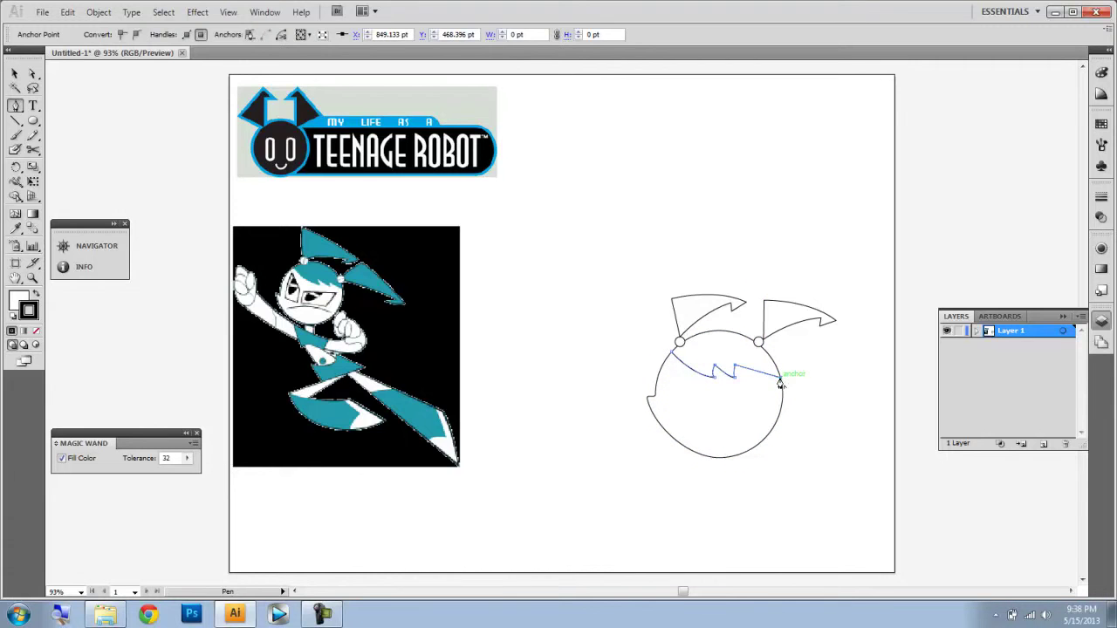
{"action": "left_click_drag", "start_coordinate": [677, 345], "coordinate": [600, 413]}
Step: Fill the fringe with the teal sampled from the reference robot's pigtail using the Eyedropper
{"action": "left_click", "coordinate": [15, 74]}
{"action": "left_click", "coordinate": [14, 228]}
{"action": "left_click", "coordinate": [325, 248]}
Step: Apply the reference image's teal to the left and right pigtails with the Eyedropper
{"action": "left_click", "coordinate": [15, 74]}
{"action": "left_click", "coordinate": [701, 316]}
{"action": "key", "text": "i"}
{"action": "left_click", "coordinate": [358, 277]}
{"action": "key", "text": "v"}
{"action": "left_click", "coordinate": [783, 318]}
{"action": "key", "text": "i"}
{"action": "left_click", "coordinate": [364, 273]}
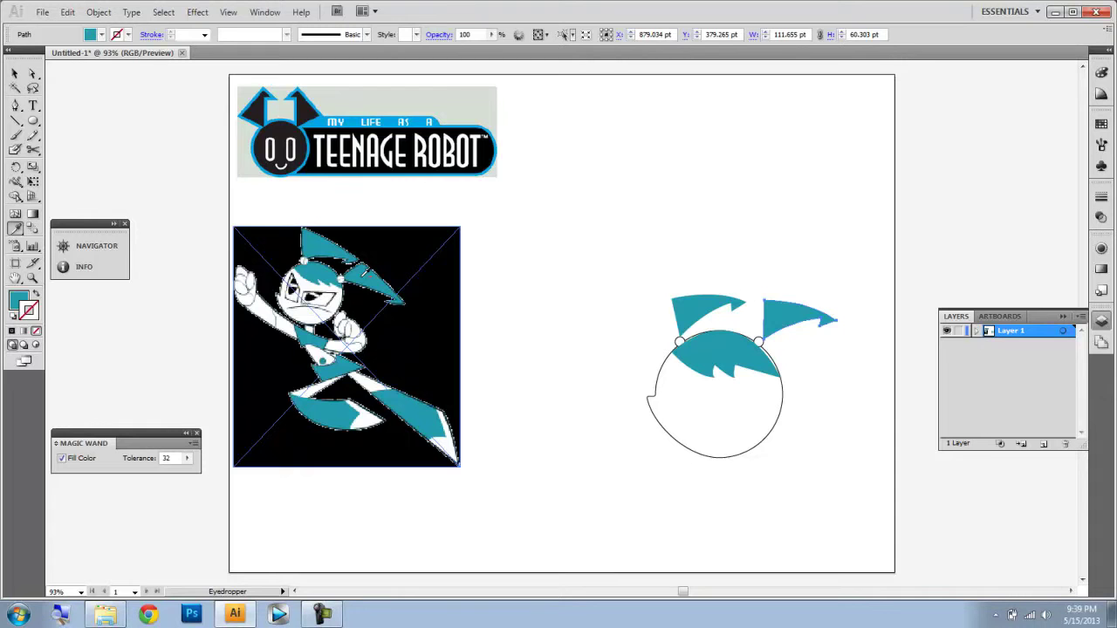
Step: Draw a small rectangular neck below the head and give it the default white fill and black stroke
{"action": "key", "text": "p"}
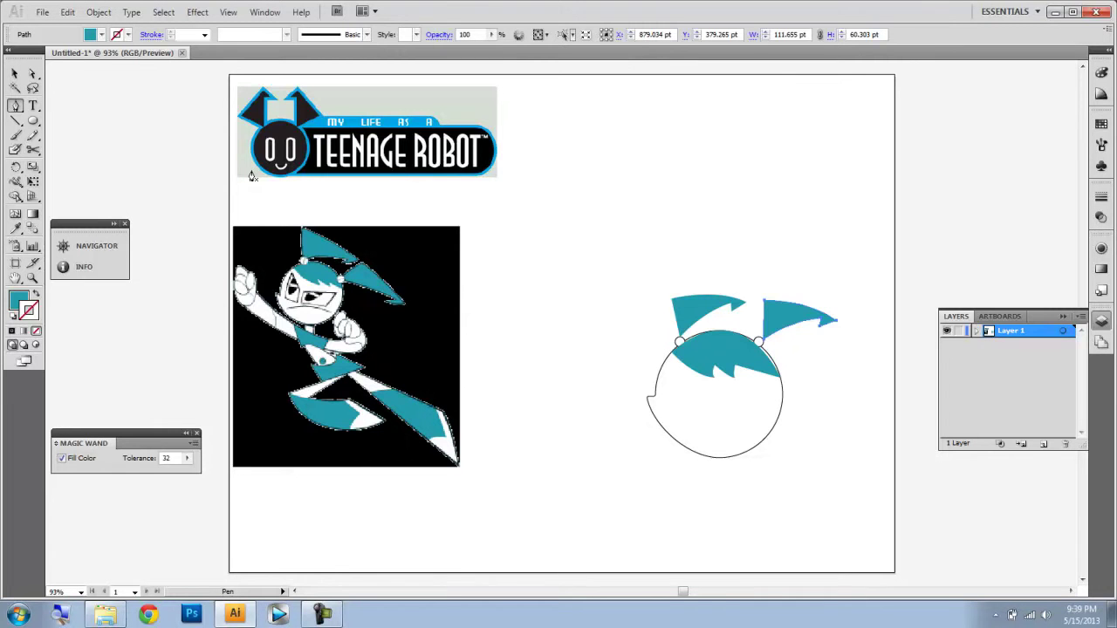
{"action": "left_click_drag", "start_coordinate": [32, 120], "coordinate": [75, 116]}
{"action": "left_click_drag", "start_coordinate": [698, 452], "coordinate": [720, 482]}
{"action": "key", "text": "i"}
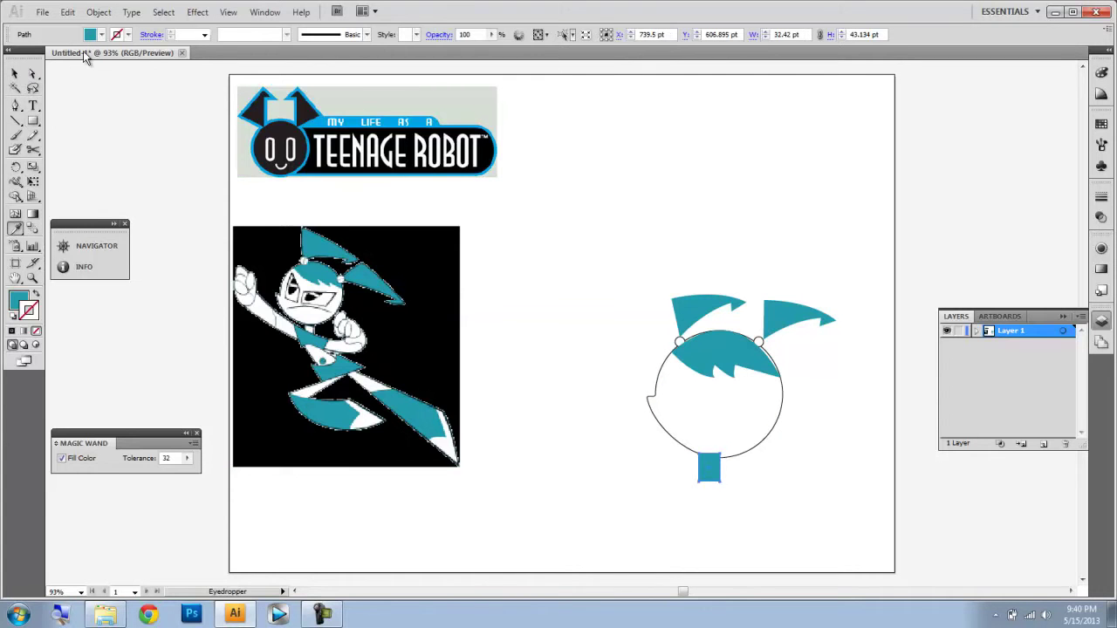
{"action": "left_click", "coordinate": [571, 349]}
{"action": "key", "text": "d"}
{"action": "left_click", "coordinate": [15, 74]}
{"action": "left_click", "coordinate": [96, 109]}
Step: Draw the chest piece below the neck with the Pen tool as a four-cornered closed shape with an arched lower edge
{"action": "left_click", "coordinate": [16, 105]}
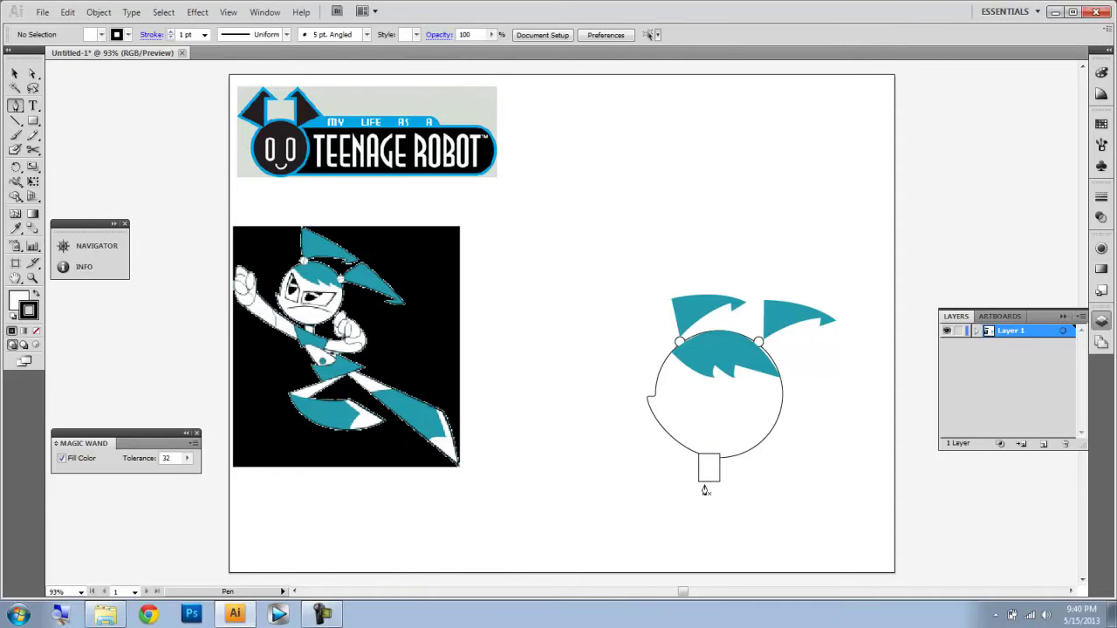
{"action": "left_click", "coordinate": [670, 476]}
{"action": "left_click", "coordinate": [674, 510]}
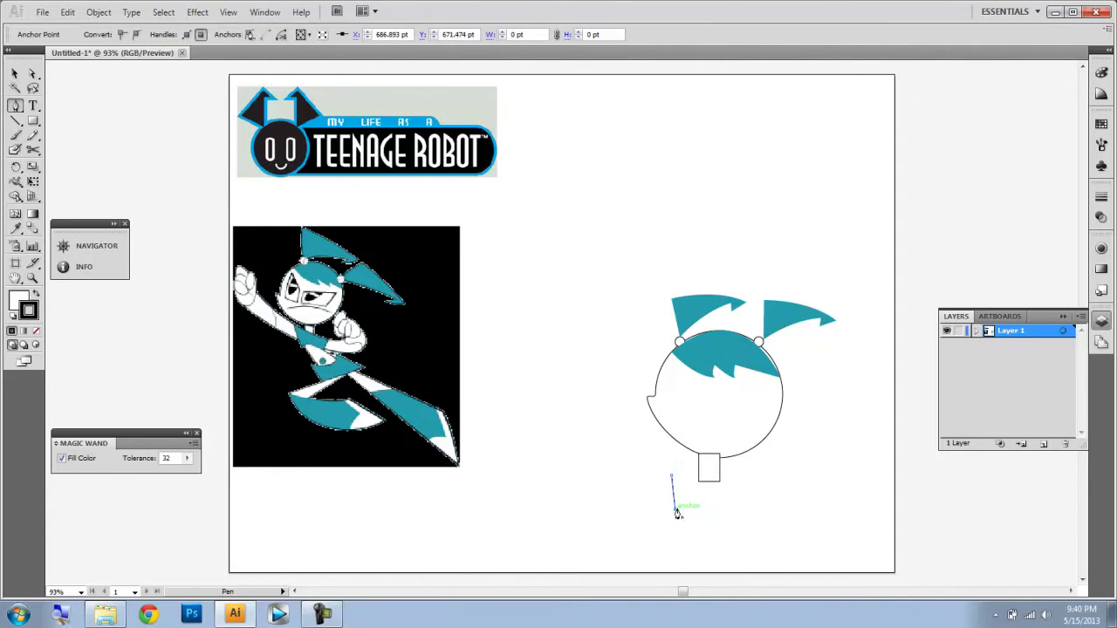
{"action": "left_click_drag", "start_coordinate": [745, 517], "coordinate": [807, 561]}
{"action": "left_click", "coordinate": [745, 518]}
{"action": "left_click", "coordinate": [751, 484]}
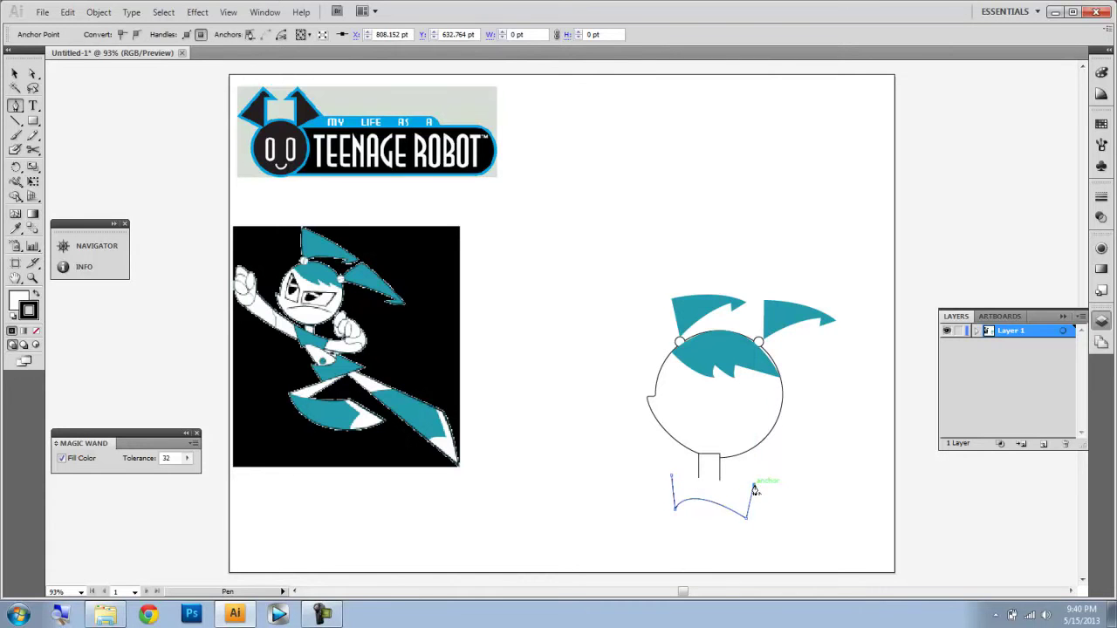
{"action": "left_click", "coordinate": [672, 476]}
{"action": "key", "text": "v"}
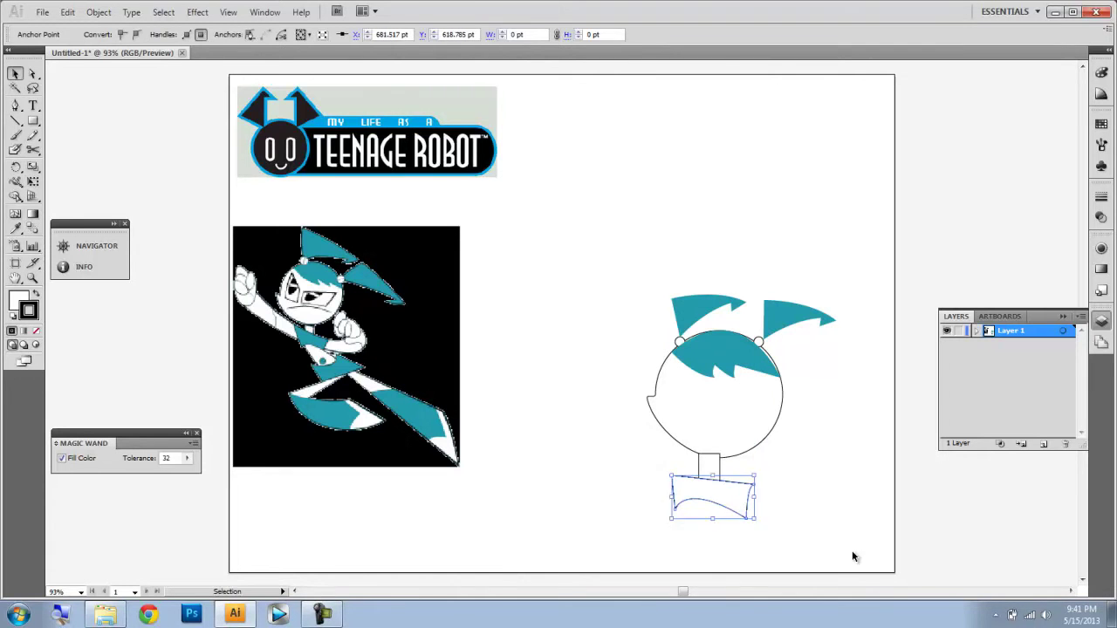
{"action": "left_click", "coordinate": [853, 557]}
Step: Draw the torso below the chest piece with the Pen tool, slanting down to the right with a curved waist and matching the chest's arch
{"action": "key", "text": "p"}
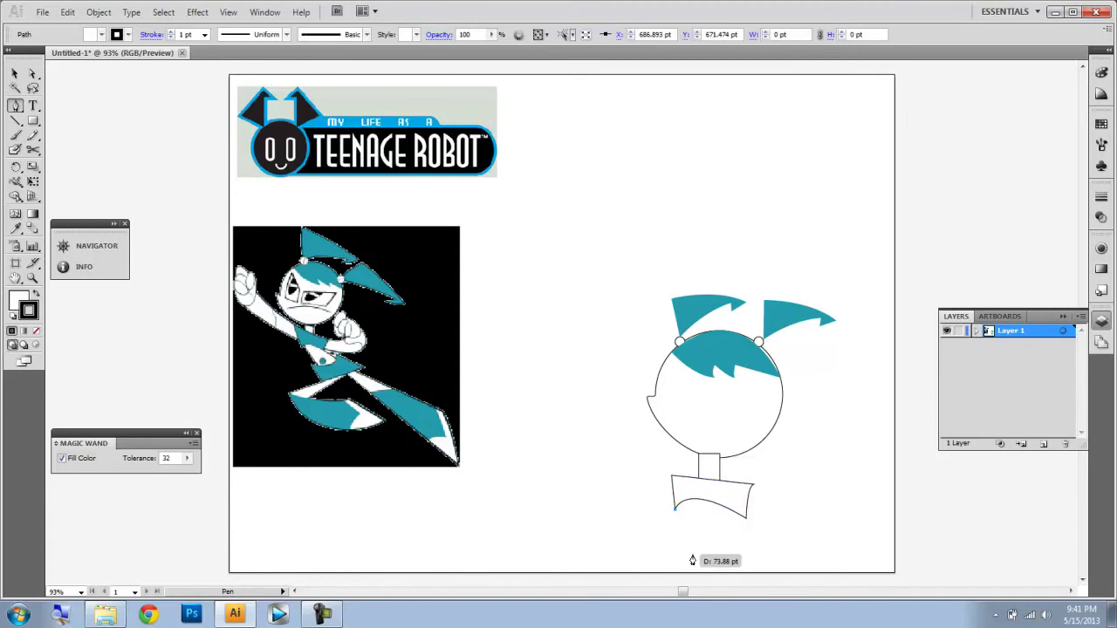
{"action": "left_click_drag", "start_coordinate": [698, 571], "coordinate": [734, 517]}
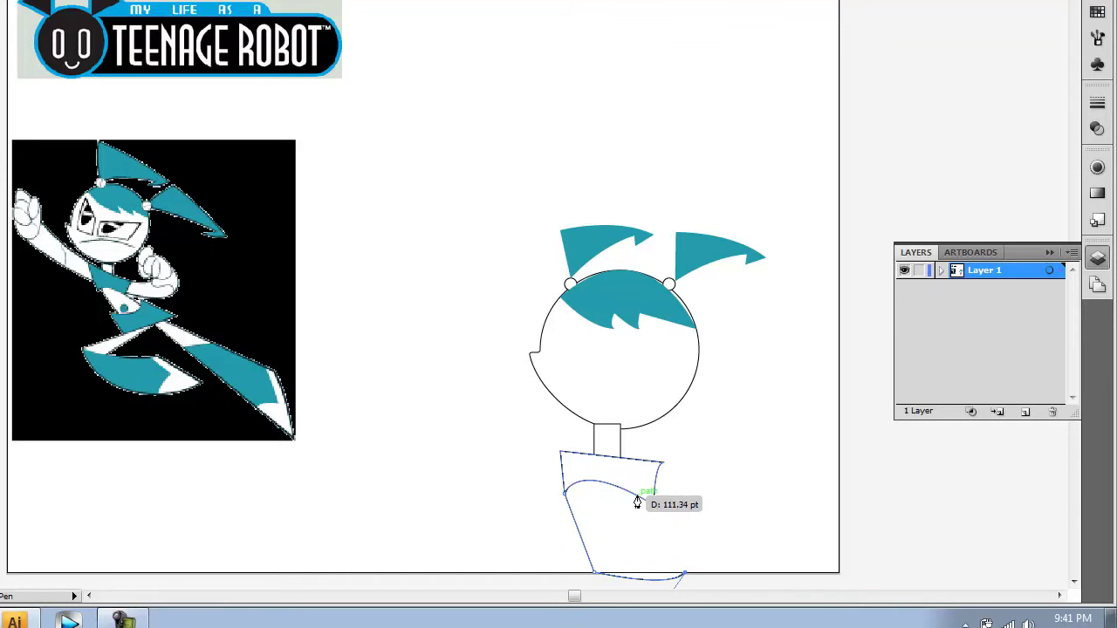
{"action": "left_click", "coordinate": [637, 499]}
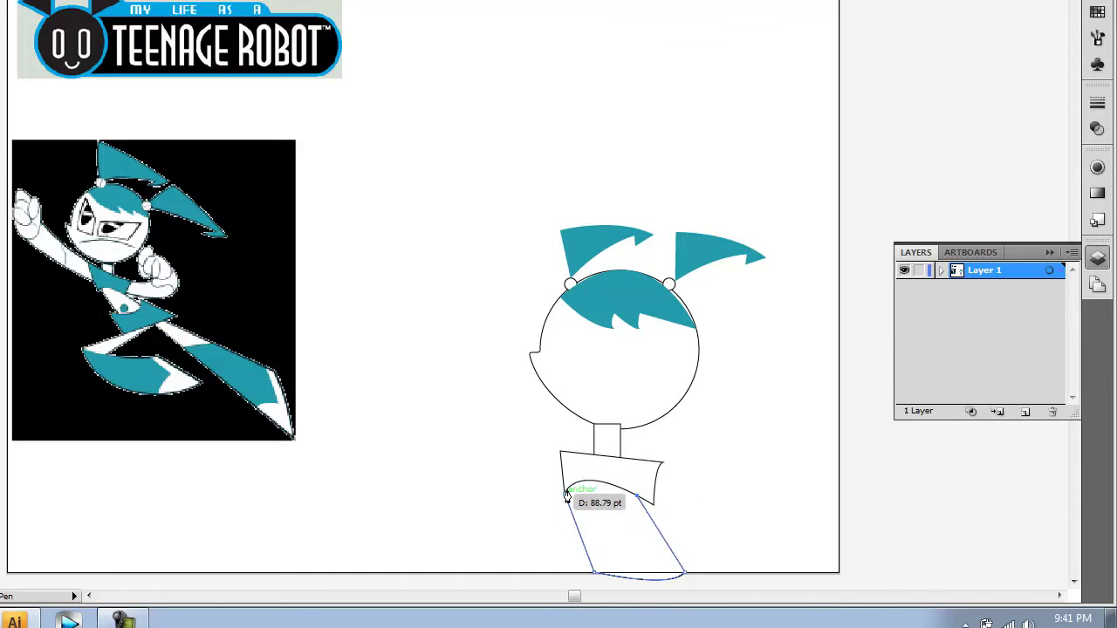
{"action": "left_click_drag", "start_coordinate": [566, 494], "coordinate": [550, 529]}
{"action": "key", "text": "v"}
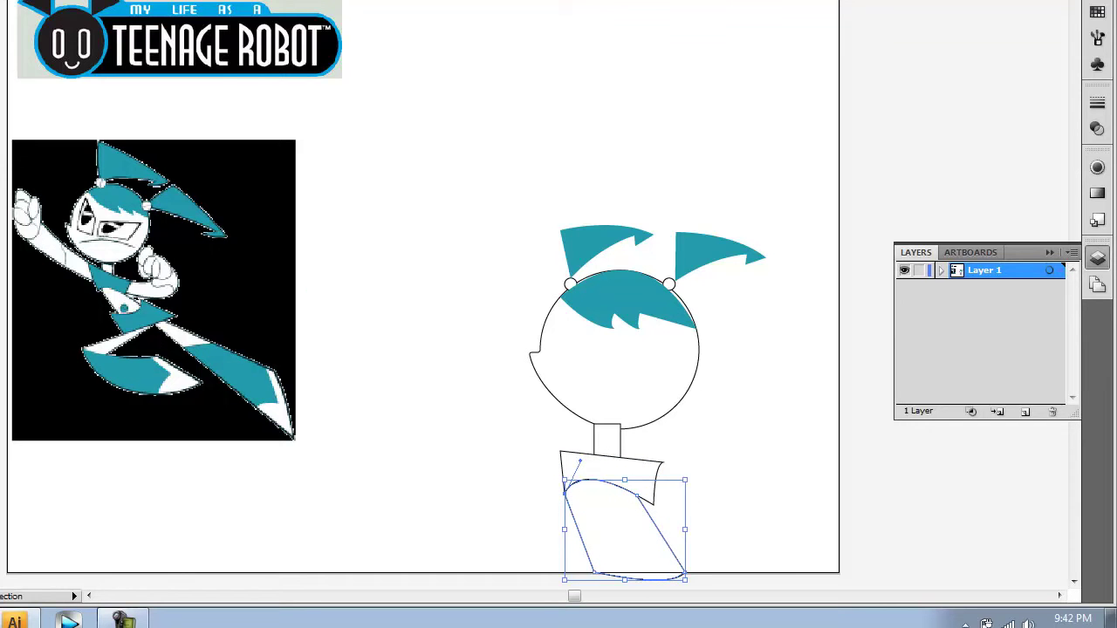
{"action": "left_click", "coordinate": [462, 197]}
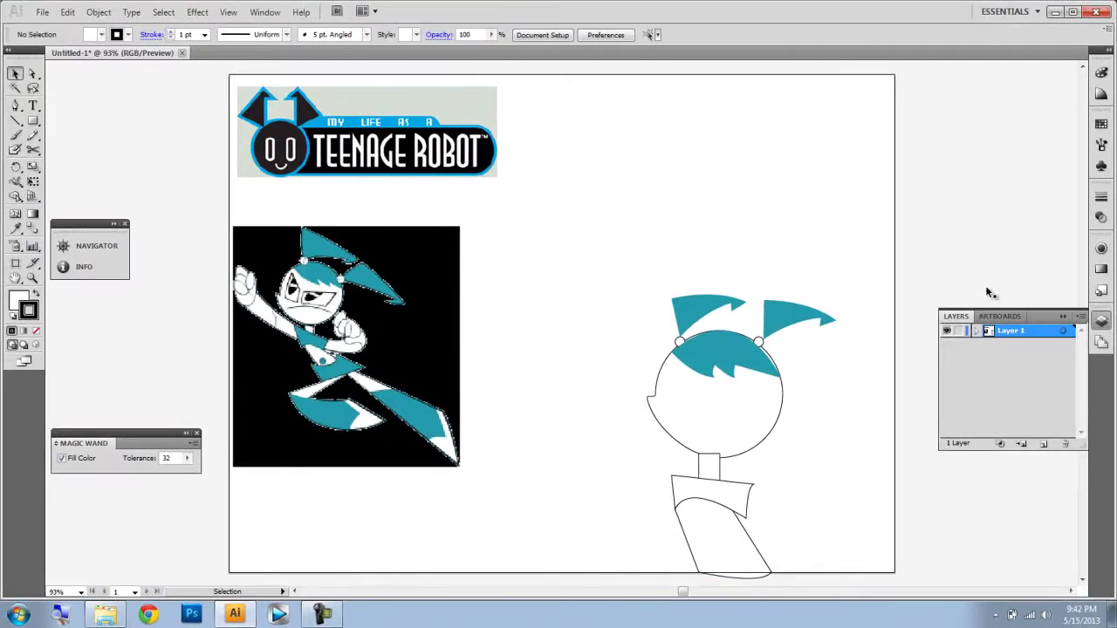
Step: Select the whole drawn figure and move it up and slightly left, near the top of the artboard
{"action": "left_click_drag", "start_coordinate": [616, 165], "coordinate": [775, 588]}
{"action": "left_click_drag", "start_coordinate": [755, 370], "coordinate": [711, 162]}
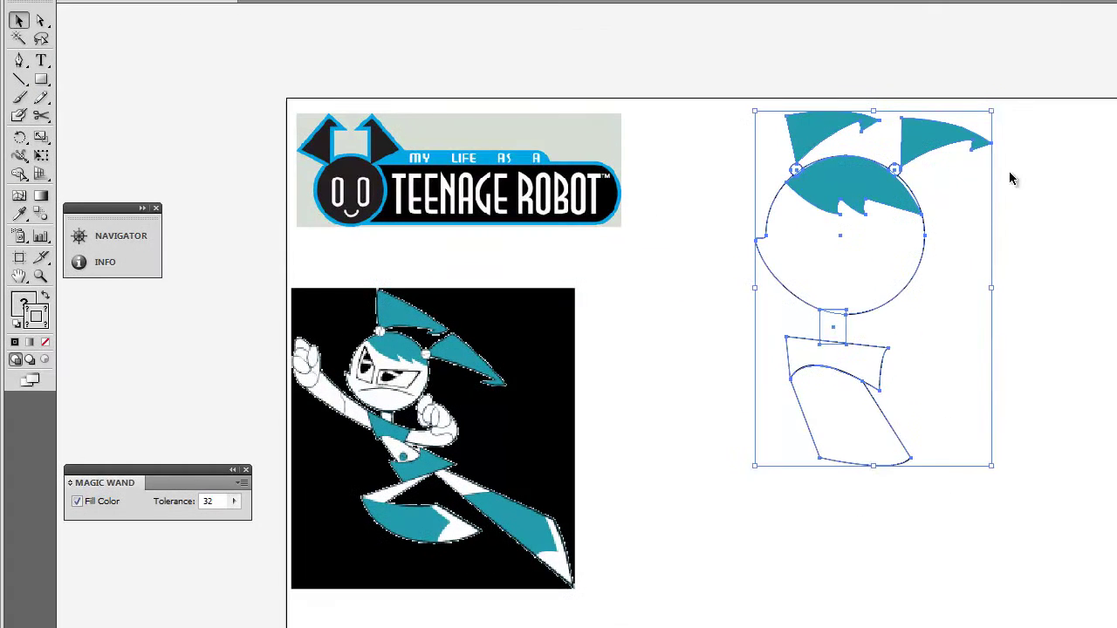
{"action": "left_click", "coordinate": [1010, 179]}
Step: Draw the left arm with the Pen tool as a closed shape curving from the chest piece's left edge up to a concave wrist
{"action": "key", "text": "p"}
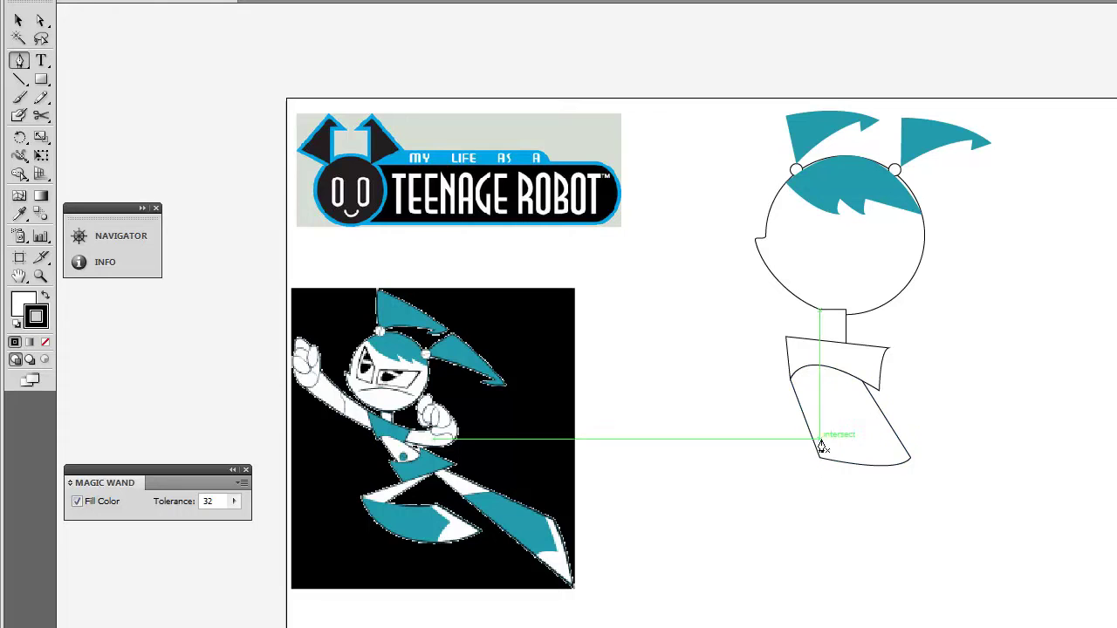
{"action": "left_click", "coordinate": [791, 377]}
{"action": "left_click_drag", "start_coordinate": [660, 324], "coordinate": [677, 281]}
{"action": "left_click", "coordinate": [659, 324]}
{"action": "left_click", "coordinate": [686, 297]}
{"action": "left_click_drag", "start_coordinate": [787, 338], "coordinate": [853, 344]}
{"action": "left_click", "coordinate": [790, 339]}
{"action": "key", "text": "ctrl+z"}
{"action": "left_click", "coordinate": [790, 379]}
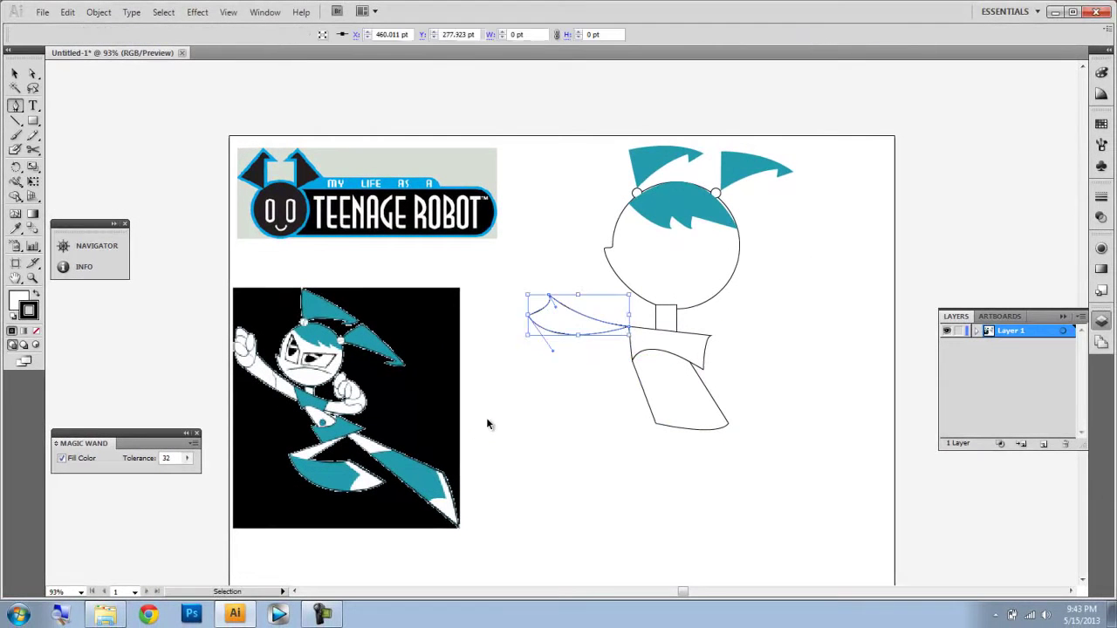
{"action": "key", "text": "ctrl+z"}
{"action": "left_click", "coordinate": [629, 328]}
{"action": "key", "text": "ctrl+z"}
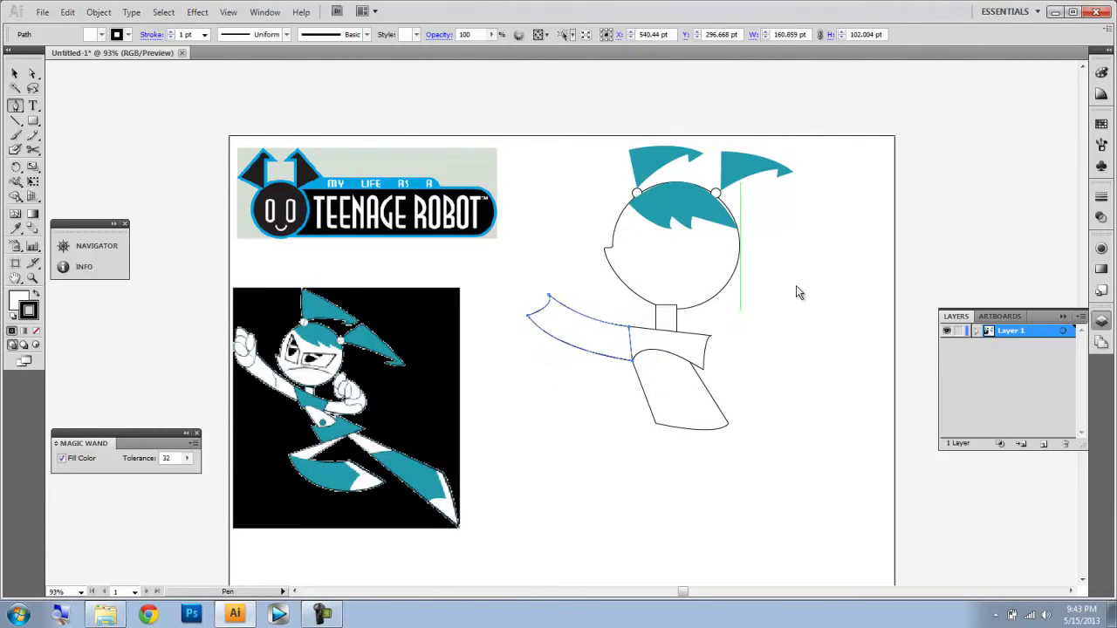
Step: Draw the right arm with the Pen tool as a closed bent shape from the chest piece's right edge to an upturned, curved wrist
{"action": "left_click", "coordinate": [710, 335]}
{"action": "left_click", "coordinate": [703, 371]}
{"action": "key", "text": "ctrl+z"}
{"action": "left_click_drag", "start_coordinate": [704, 370], "coordinate": [703, 393]}
{"action": "left_click", "coordinate": [703, 370]}
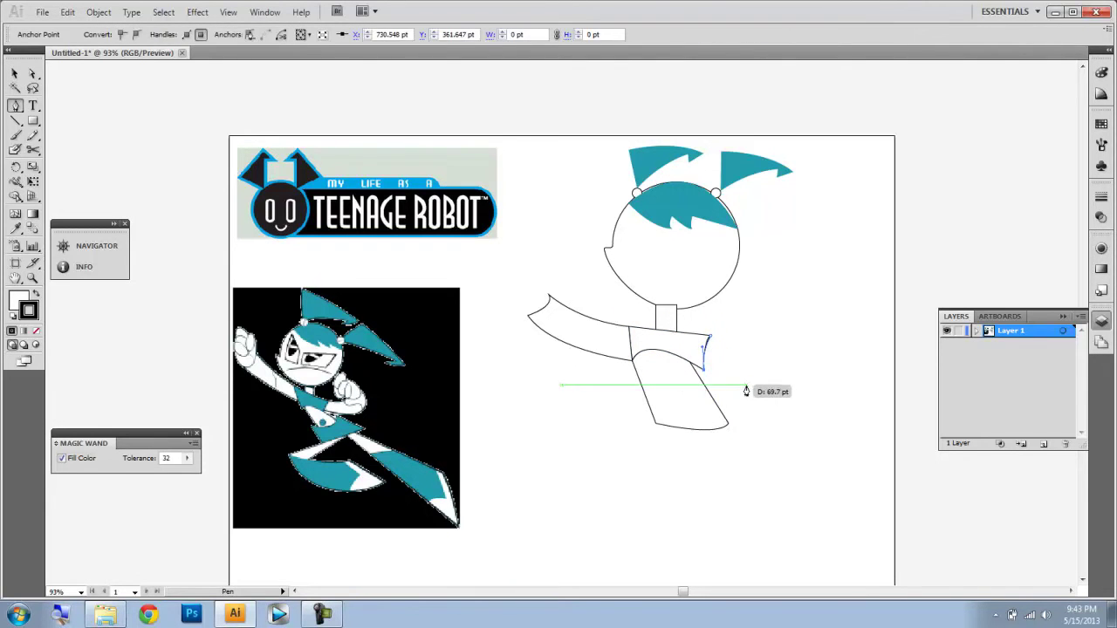
{"action": "left_click_drag", "start_coordinate": [803, 335], "coordinate": [767, 265]}
{"action": "left_click", "coordinate": [803, 335]}
{"action": "left_click_drag", "start_coordinate": [768, 325], "coordinate": [768, 307]}
{"action": "left_click", "coordinate": [769, 326]}
{"action": "left_click_drag", "start_coordinate": [710, 335], "coordinate": [630, 305]}
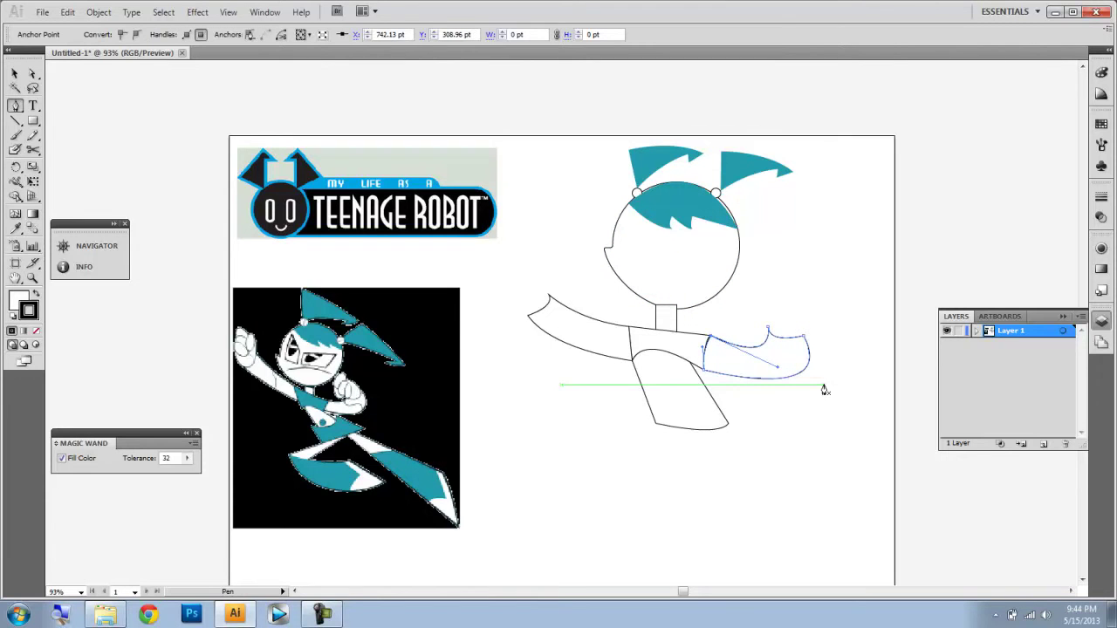
{"action": "left_click", "coordinate": [770, 324]}
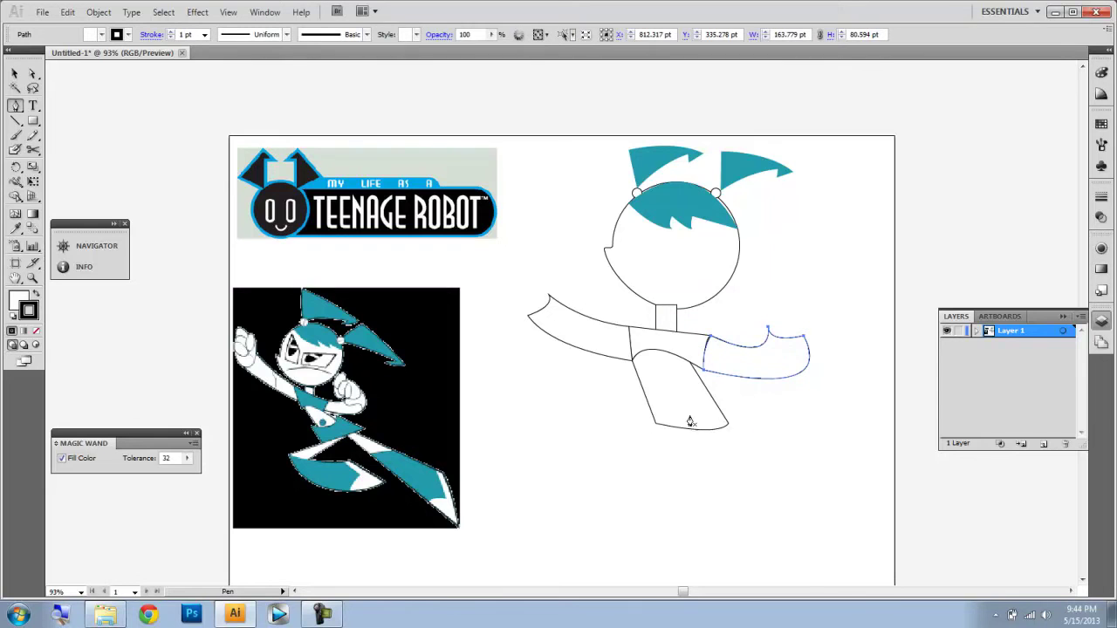
Step: Draw a flared skirt around the waist with the Pen tool, curving its hem and adjusting its upper edge to follow the torso's bottom
{"action": "left_click", "coordinate": [657, 428], "text": "ctrl"}
{"action": "left_click_drag", "start_coordinate": [642, 419], "coordinate": [650, 476]}
{"action": "left_click_drag", "start_coordinate": [769, 471], "coordinate": [816, 461]}
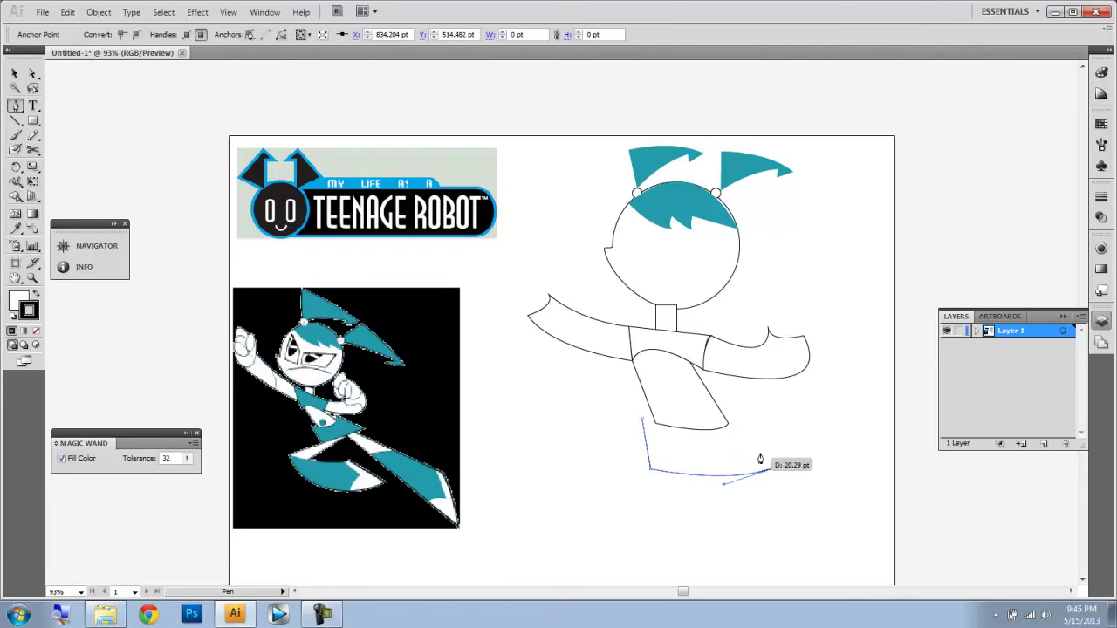
{"action": "left_click", "coordinate": [737, 414]}
{"action": "left_click", "coordinate": [642, 420]}
{"action": "left_click_drag", "start_coordinate": [563, 373], "coordinate": [541, 390]}
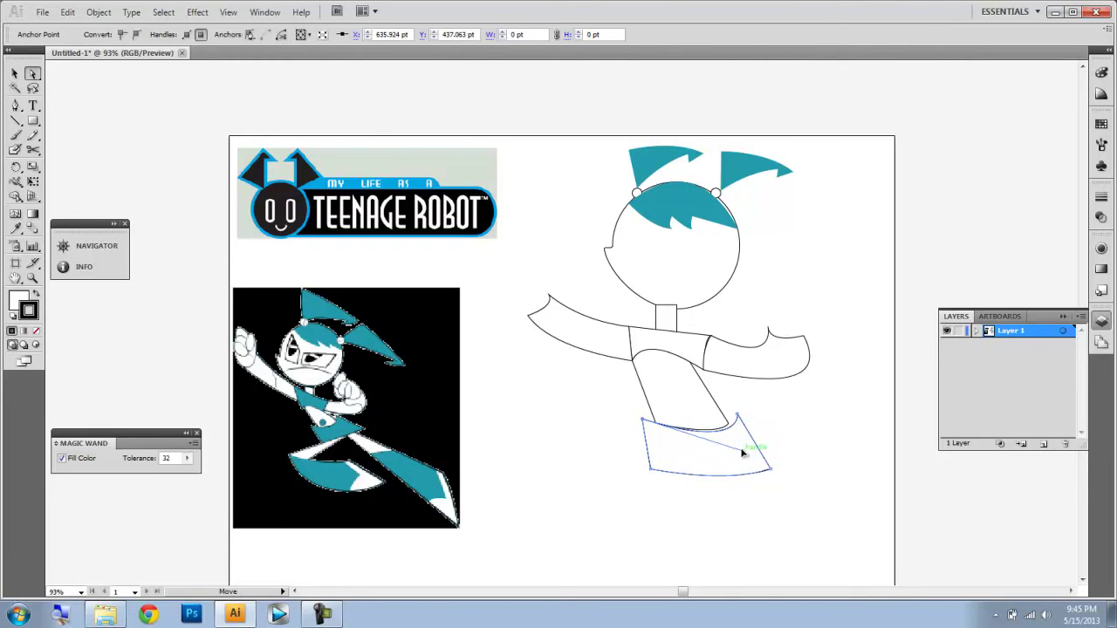
{"action": "left_click", "coordinate": [559, 404], "text": "ctrl"}
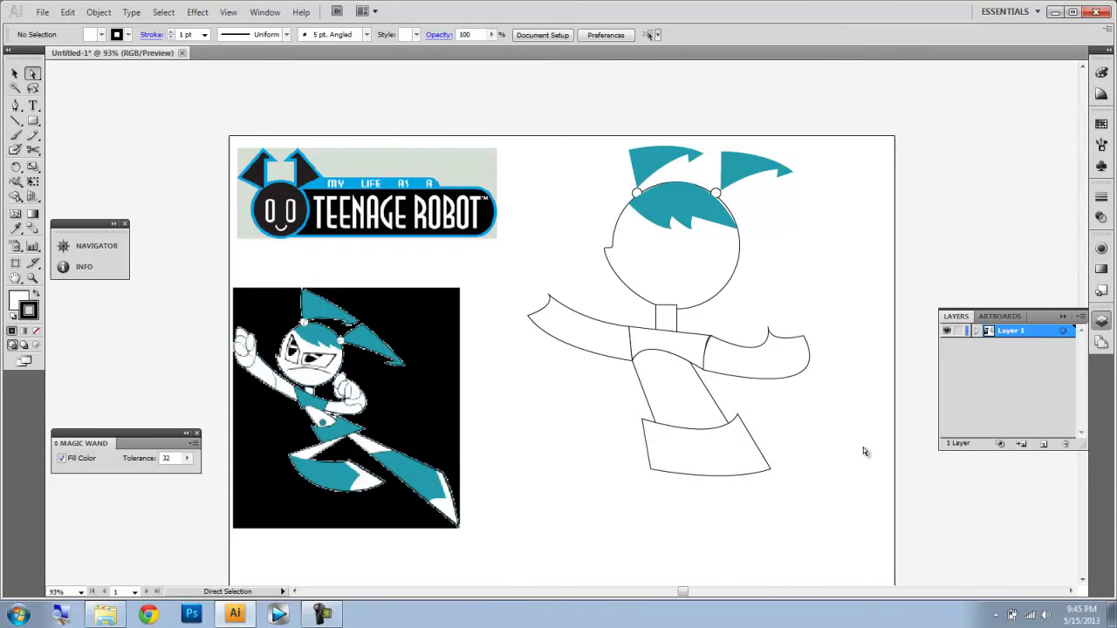
Step: Start the left leg with the Pen tool, running a straight edge down and left from the skirt's lower-left corner
{"action": "scroll", "coordinate": [863, 451], "scroll_direction": "left", "scroll_amount": 1}
{"action": "left_click", "coordinate": [700, 469]}
{"action": "left_click", "coordinate": [693, 420]}
{"action": "left_click", "coordinate": [702, 489]}
{"action": "key", "text": "p"}
{"action": "left_click", "coordinate": [701, 469]}
{"action": "left_click", "coordinate": [647, 493]}
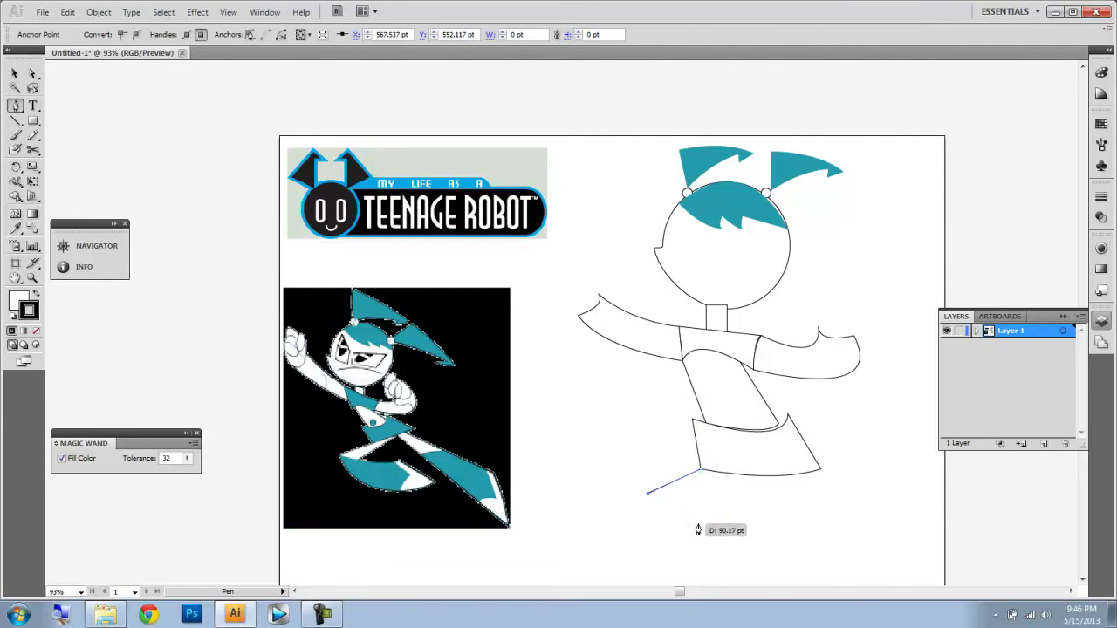
Step: Add the left leg's lower corner, pull it in closer to the outer corner, and undo the trial segments toward the hem
{"action": "left_click", "coordinate": [740, 533]}
{"action": "left_click_drag", "start_coordinate": [710, 478], "coordinate": [742, 486]}
{"action": "left_click", "coordinate": [746, 476]}
{"action": "key", "text": "ctrl+z"}
{"action": "key", "text": "a"}
{"action": "left_click_drag", "start_coordinate": [700, 526], "coordinate": [687, 506]}
{"action": "key", "text": "p"}
{"action": "key", "text": "ctrl+z"}
{"action": "key", "text": "ctrl+z"}
{"action": "key", "text": "a"}
{"action": "key", "text": "p"}
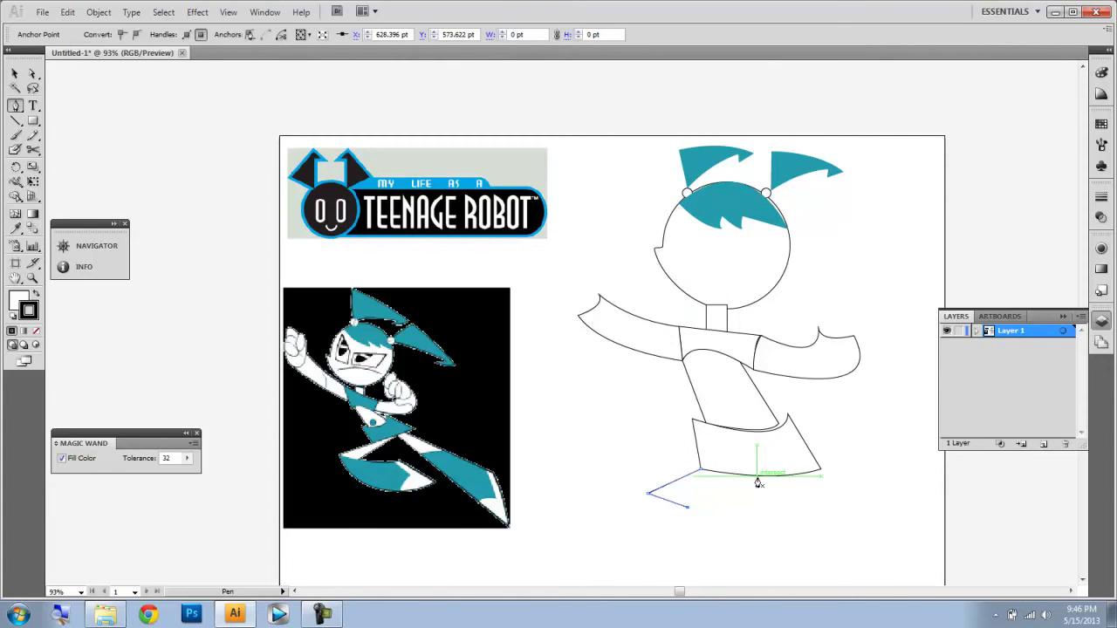
Step: Continue the left leg from its lower corner up to the skirt hem and close it at the skirt's lower-left corner
{"action": "key", "text": "a"}
{"action": "left_click", "coordinate": [759, 489]}
{"action": "left_click", "coordinate": [670, 502]}
{"action": "key", "text": "p"}
{"action": "left_click", "coordinate": [687, 507]}
{"action": "left_click", "coordinate": [751, 476]}
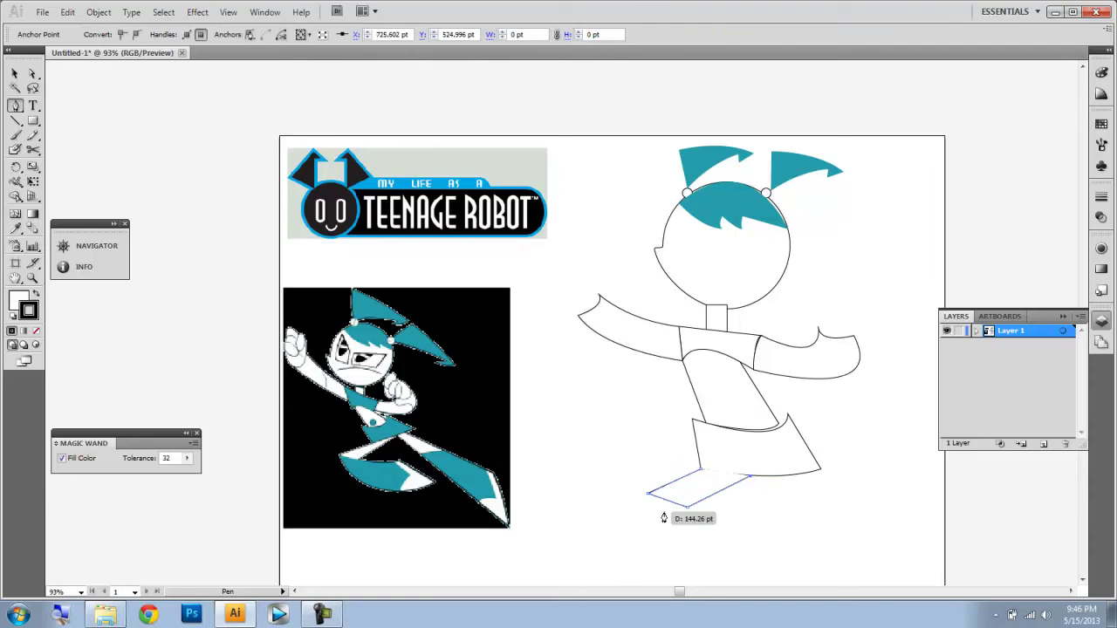
{"action": "left_click", "coordinate": [700, 471]}
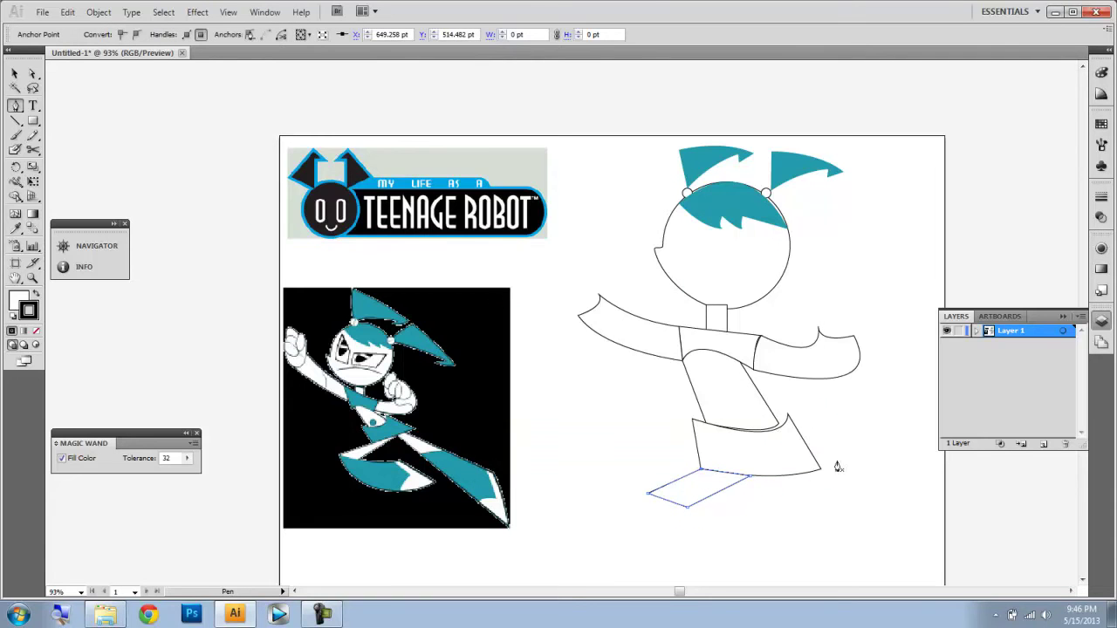
Step: Draw the right leg with the Pen tool as a closed straight-sided shape widening downward from the right end of the skirt hem
{"action": "left_click", "coordinate": [788, 476]}
{"action": "left_click", "coordinate": [807, 473]}
{"action": "left_click", "coordinate": [871, 528]}
{"action": "left_click", "coordinate": [811, 533]}
{"action": "left_click", "coordinate": [788, 477]}
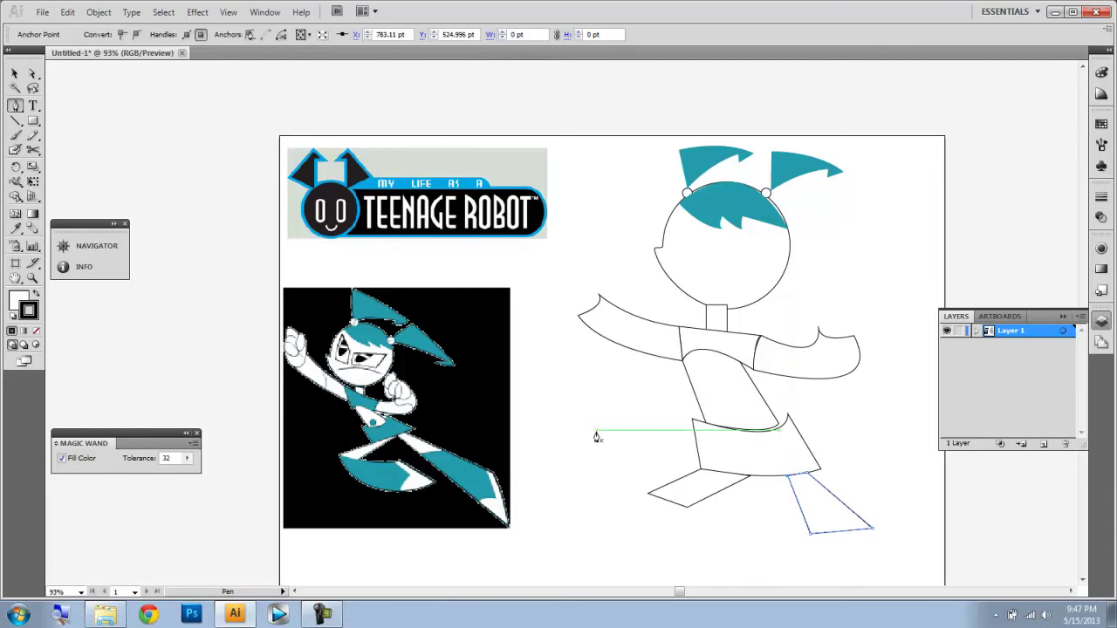